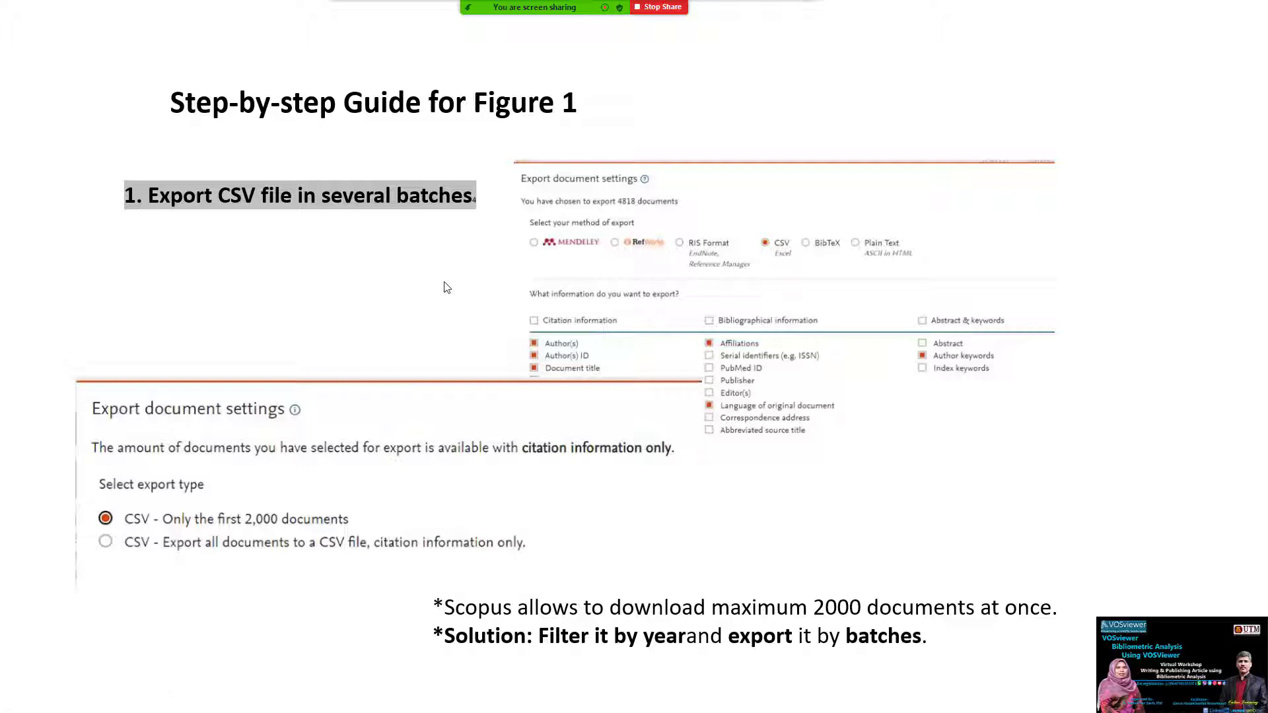
On the export guide slide, underline '2000 documents' and the first CSV export option in red, then advance
{"action": "left_click", "coordinate": [294, 247]}
{"action": "key", "text": "Left"}
{"action": "key", "text": "ctrl+l"}
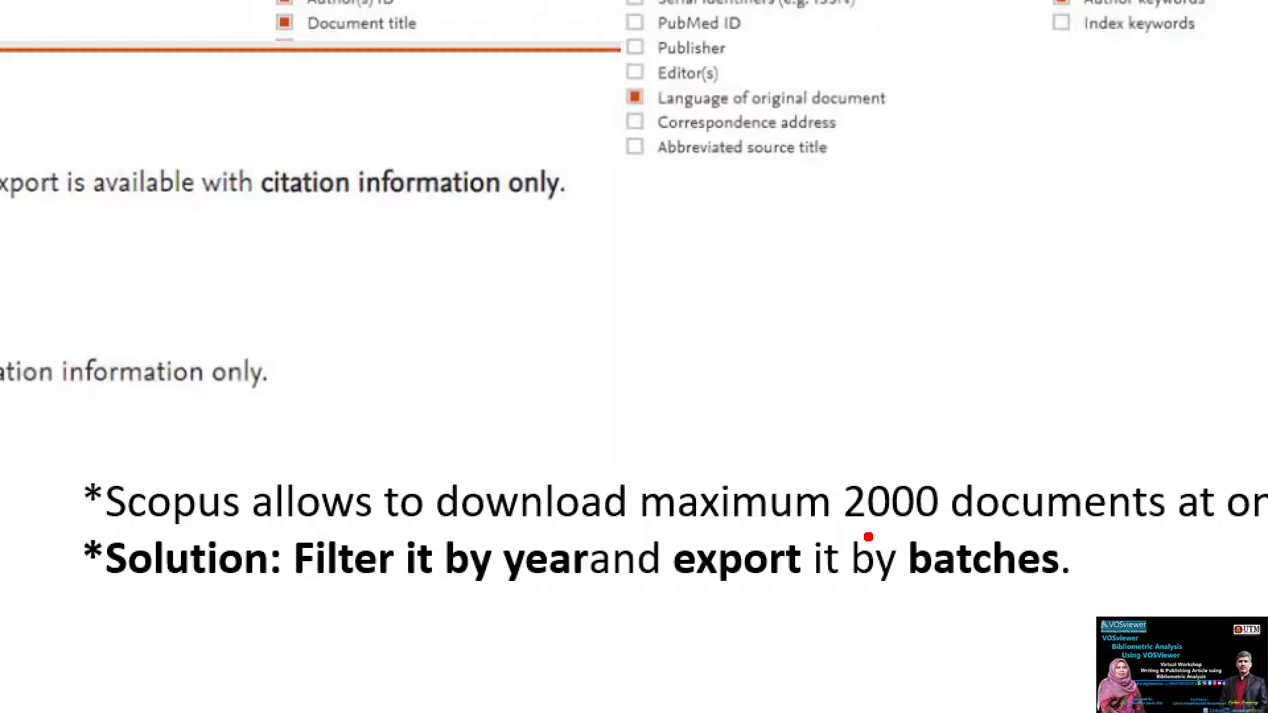
{"action": "left_click_drag", "start_coordinate": [865, 528], "coordinate": [1063, 512]}
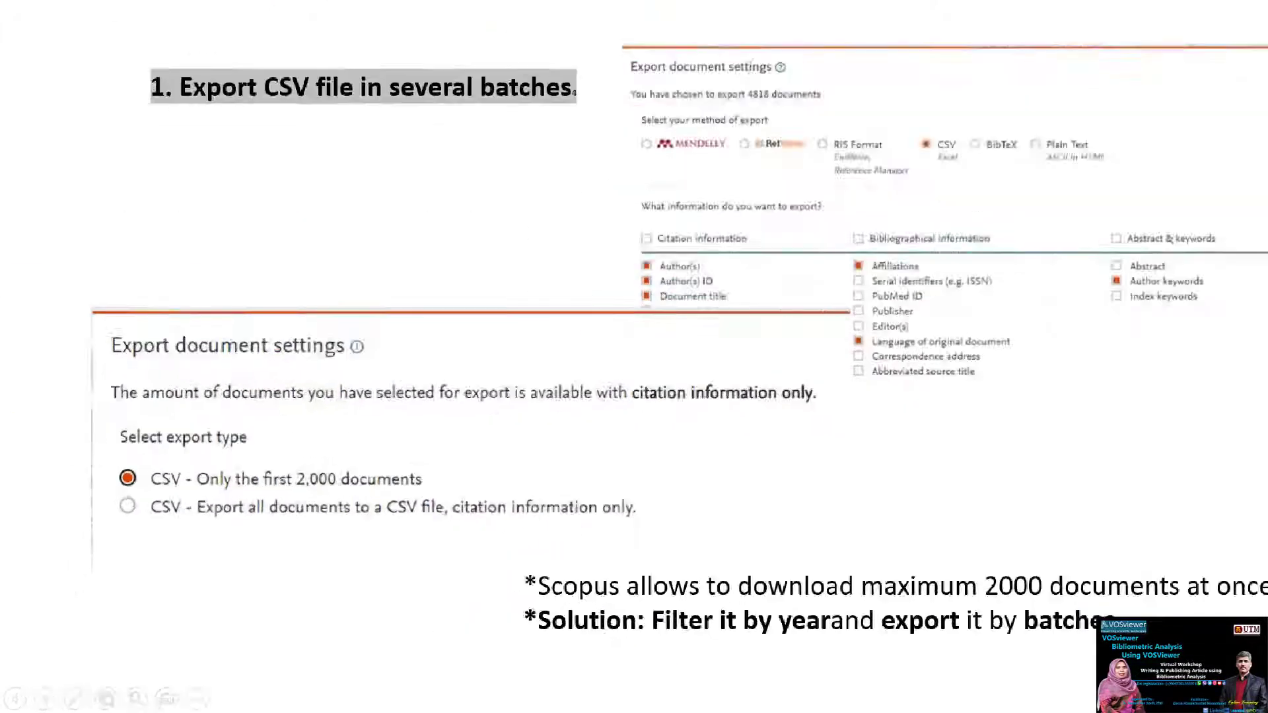
{"action": "key", "text": "ctrl+l"}
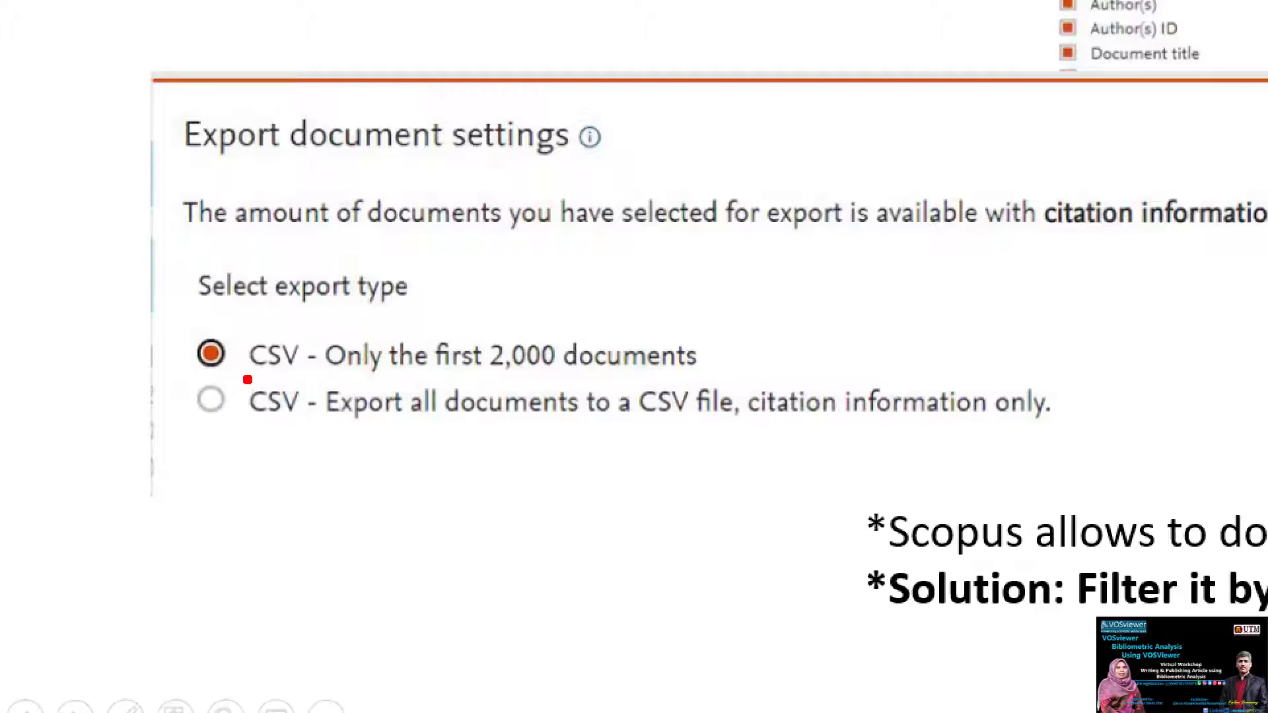
{"action": "left_click_drag", "start_coordinate": [250, 372], "coordinate": [315, 363]}
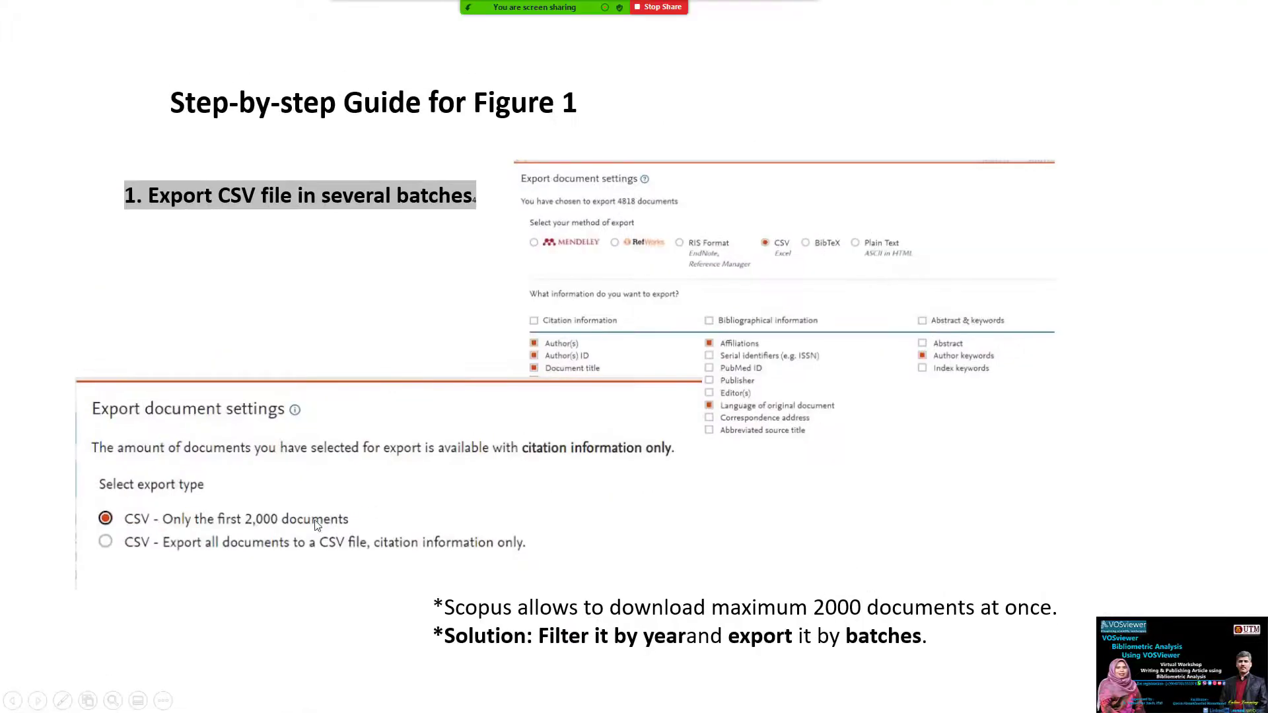
{"action": "left_click", "coordinate": [426, 476]}
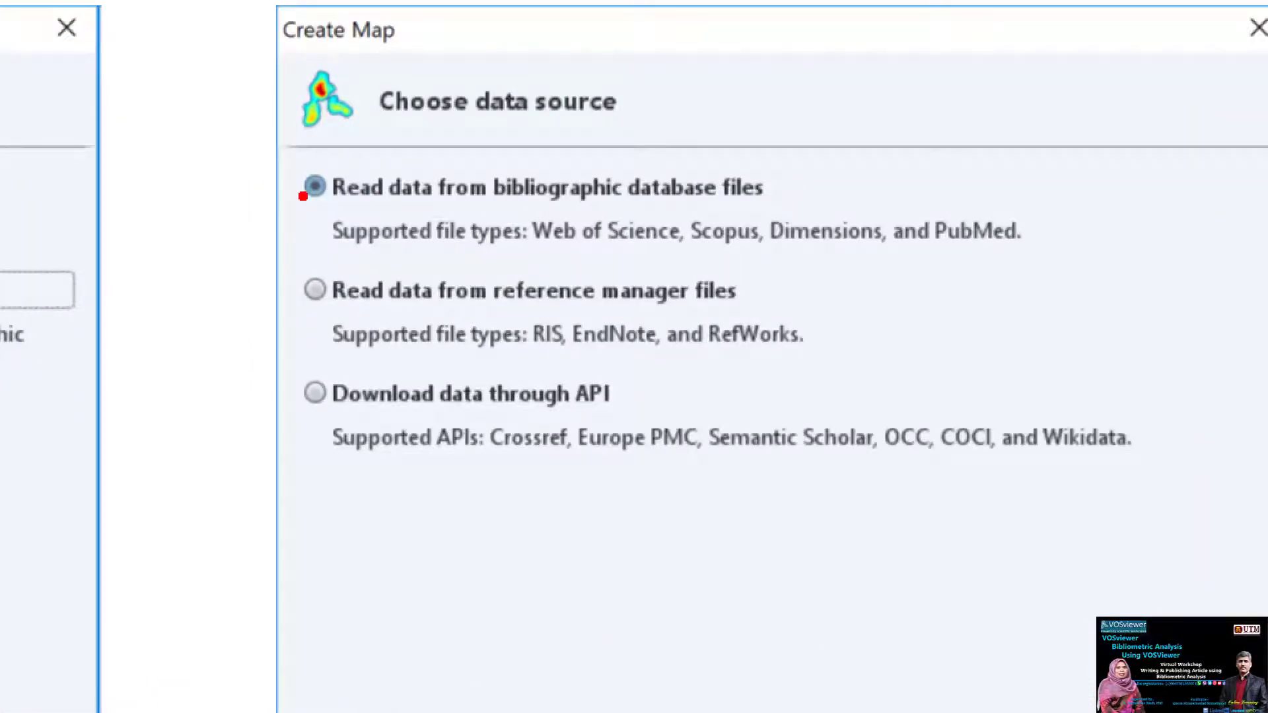
Underline 'Read data from bibliographic database files', then mark the Scopus tab, Co-authorship and Countries in red
{"action": "mouse_move", "coordinate": [342, 207]}
{"action": "left_mouse_down"}
{"action": "mouse_move", "coordinate": [602, 181]}
{"action": "mouse_move", "coordinate": [631, 208]}
{"action": "mouse_move", "coordinate": [685, 207]}
{"action": "mouse_move", "coordinate": [765, 242]}
{"action": "left_mouse_up"}
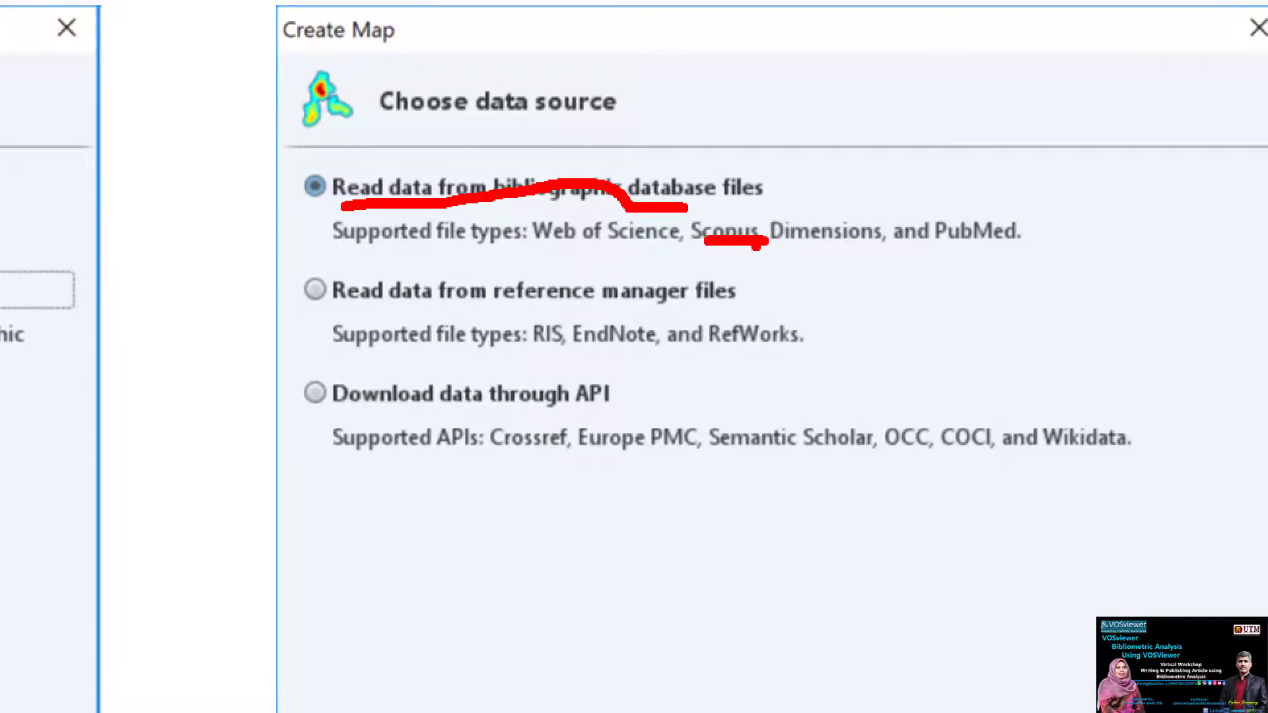
{"action": "key", "text": "Right"}
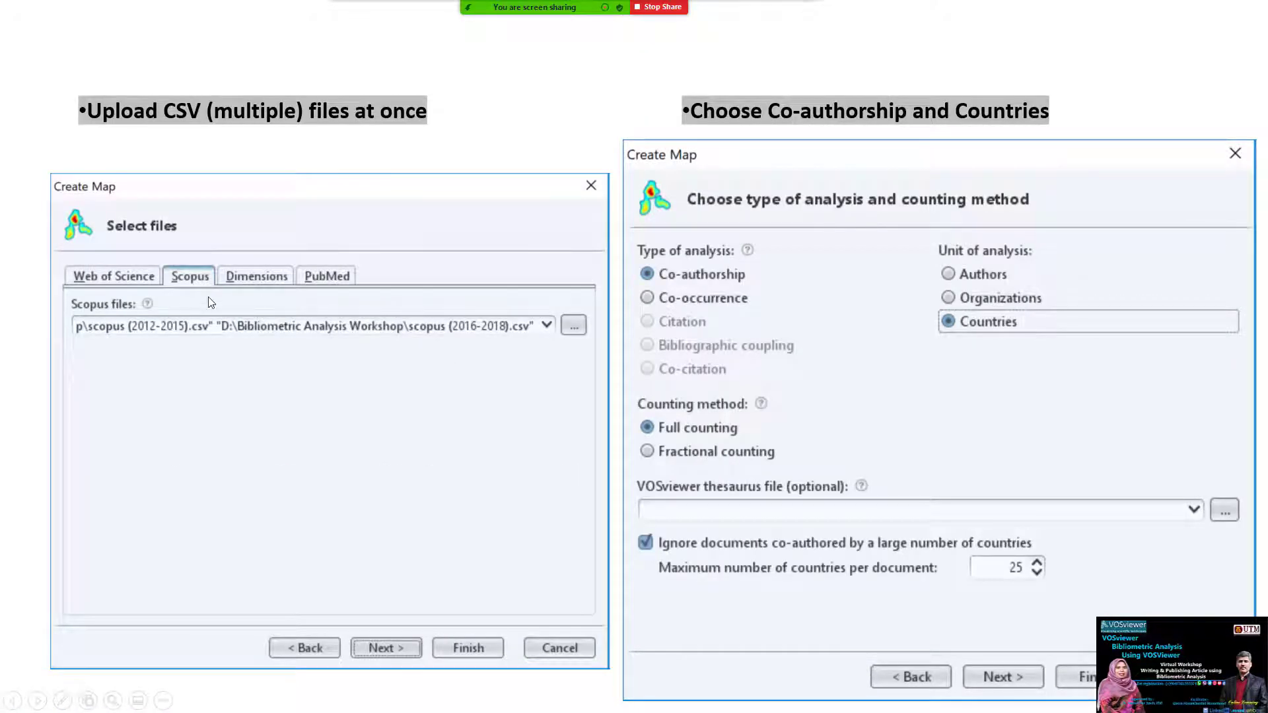
{"action": "left_click_drag", "start_coordinate": [145, 253], "coordinate": [180, 240]}
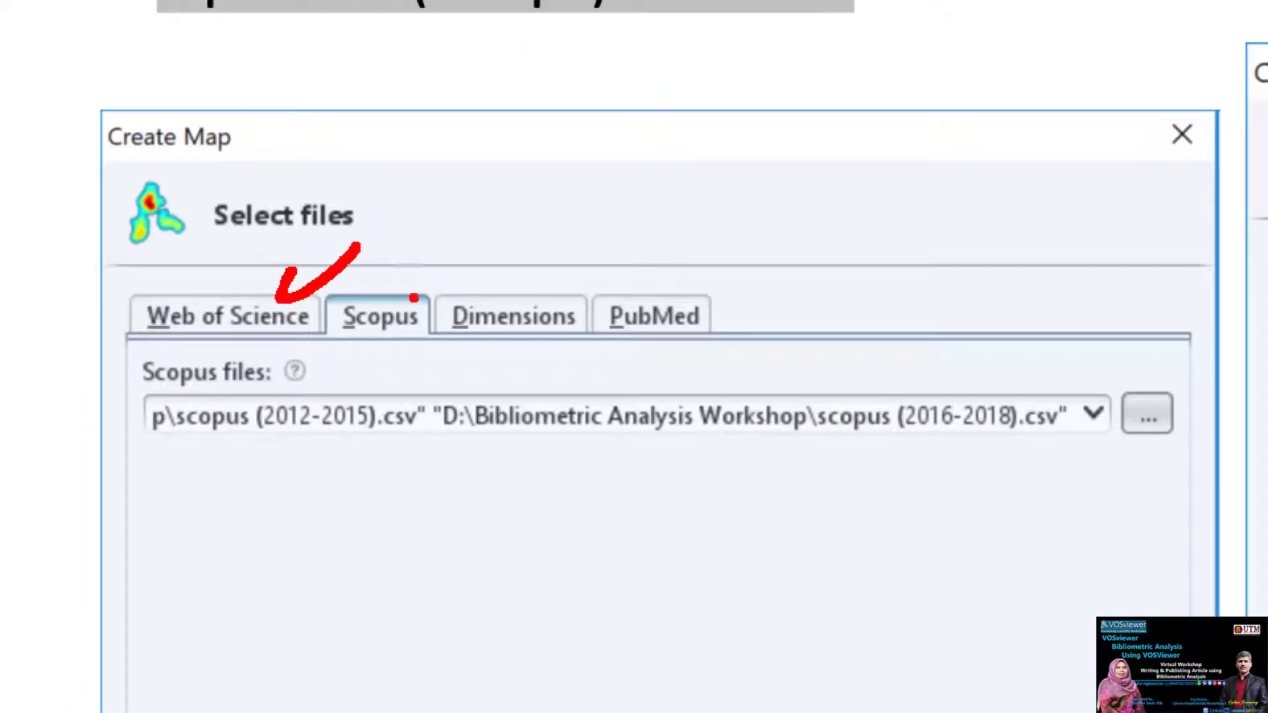
{"action": "mouse_move", "coordinate": [413, 298]}
{"action": "left_mouse_down"}
{"action": "mouse_move", "coordinate": [406, 313]}
{"action": "mouse_move", "coordinate": [487, 252]}
{"action": "left_mouse_up"}
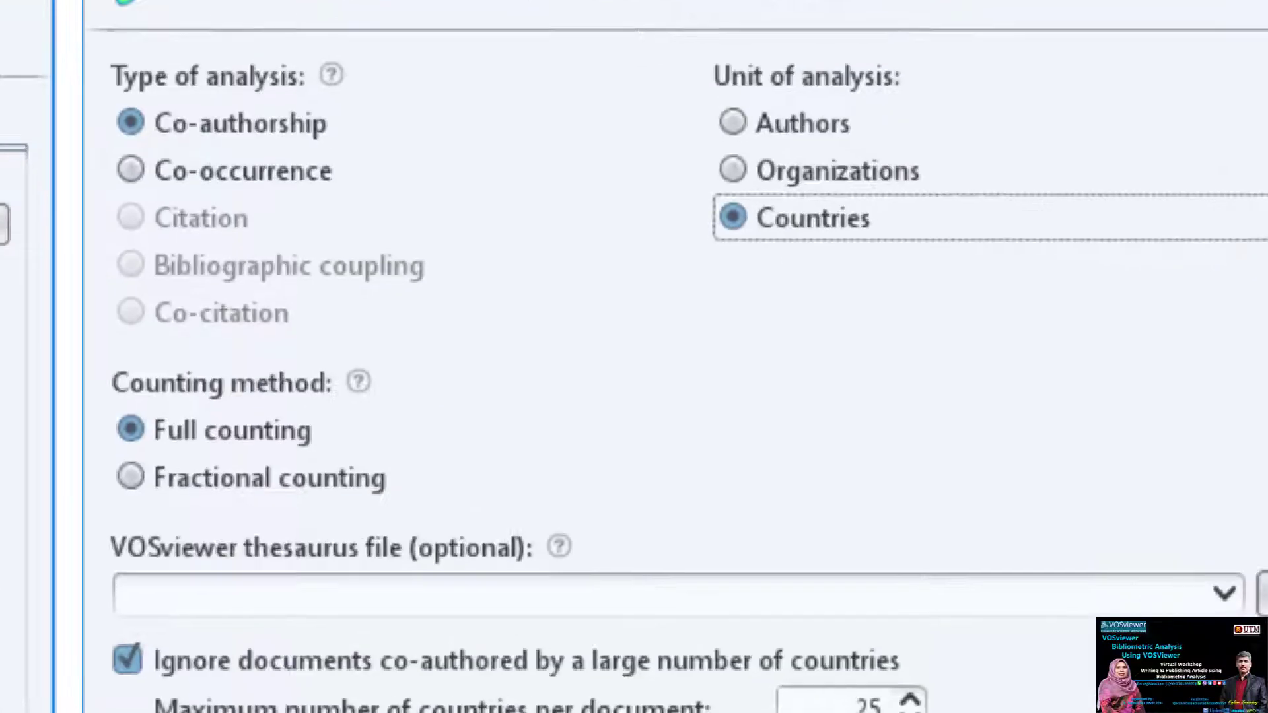
{"action": "left_click_drag", "start_coordinate": [291, 146], "coordinate": [410, 86]}
{"action": "left_click_drag", "start_coordinate": [816, 231], "coordinate": [882, 186]}
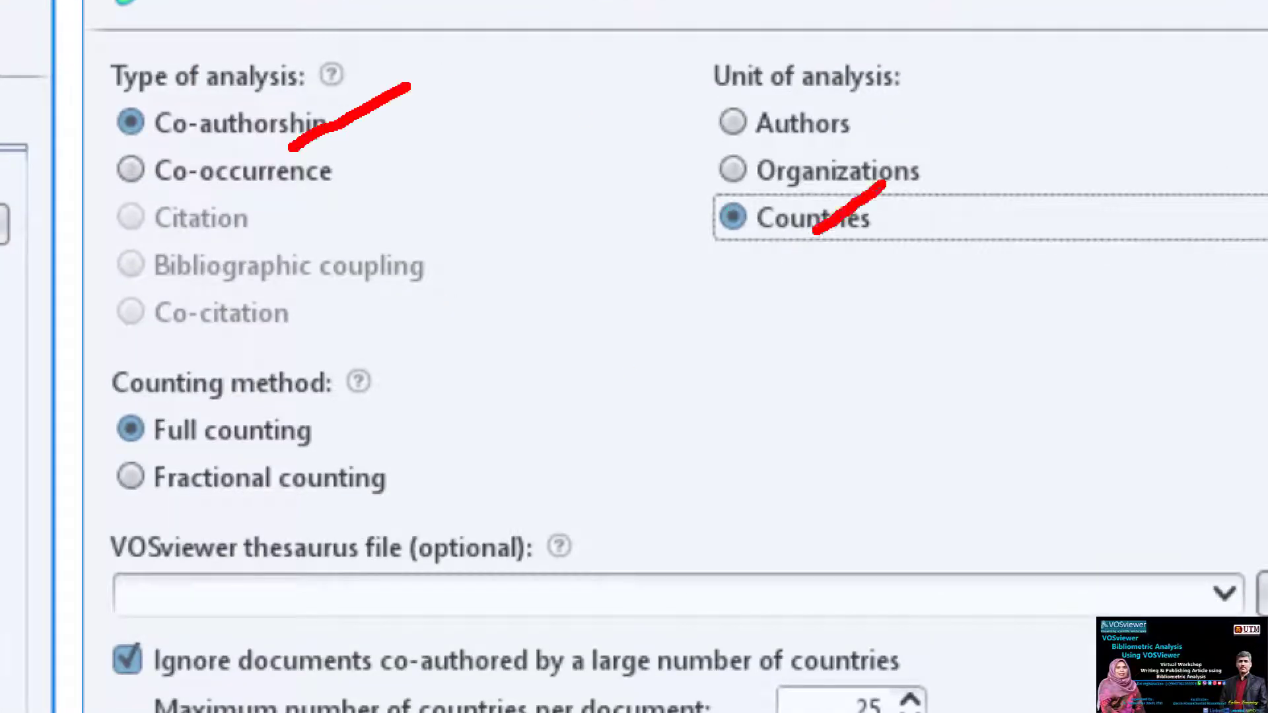
{"action": "left_click_drag", "start_coordinate": [432, 520], "coordinate": [499, 490]}
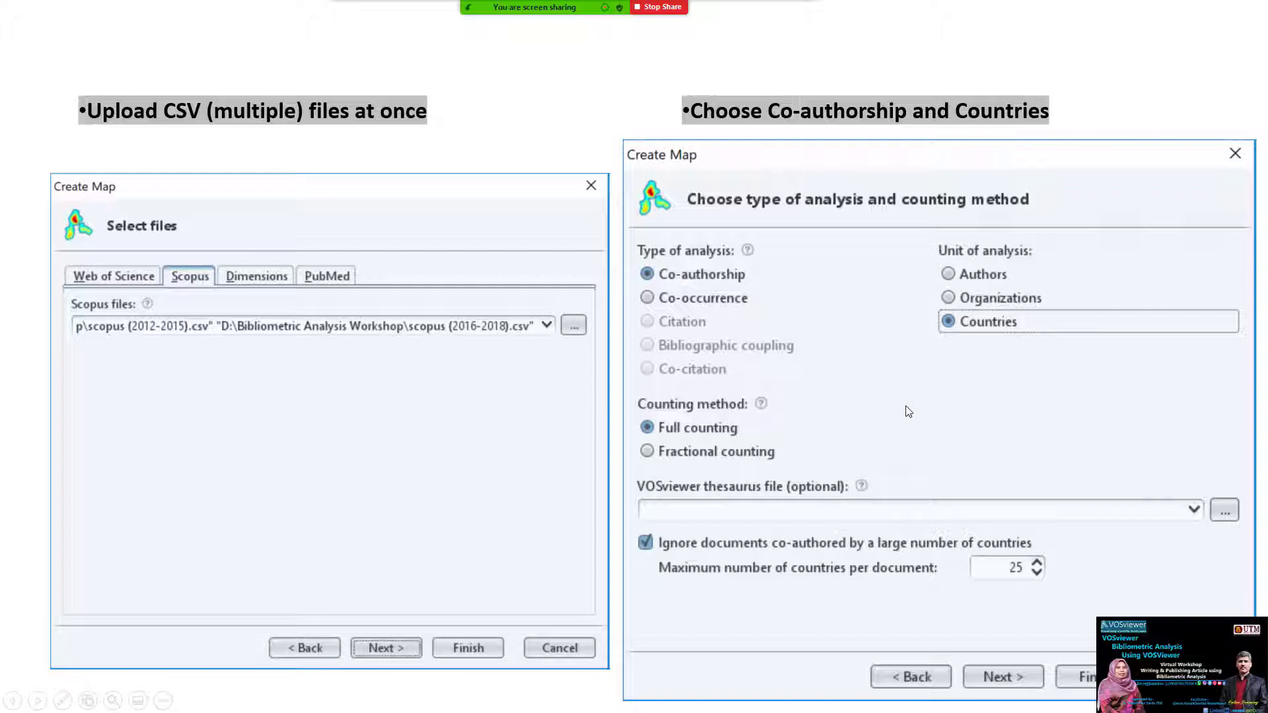
Advance past the thresholds, Bibliometric Map and Figure2 overlay map slides, then end the slideshow
{"action": "key", "text": "Right"}
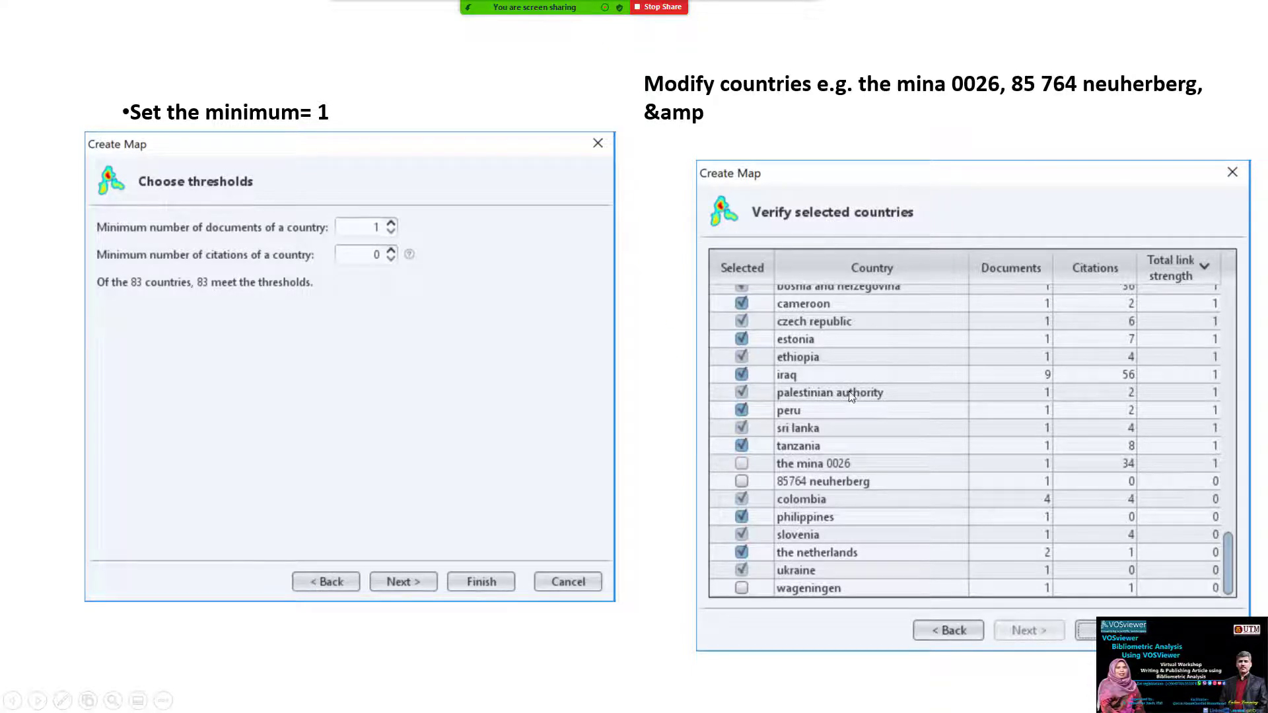
{"action": "left_click", "coordinate": [829, 406]}
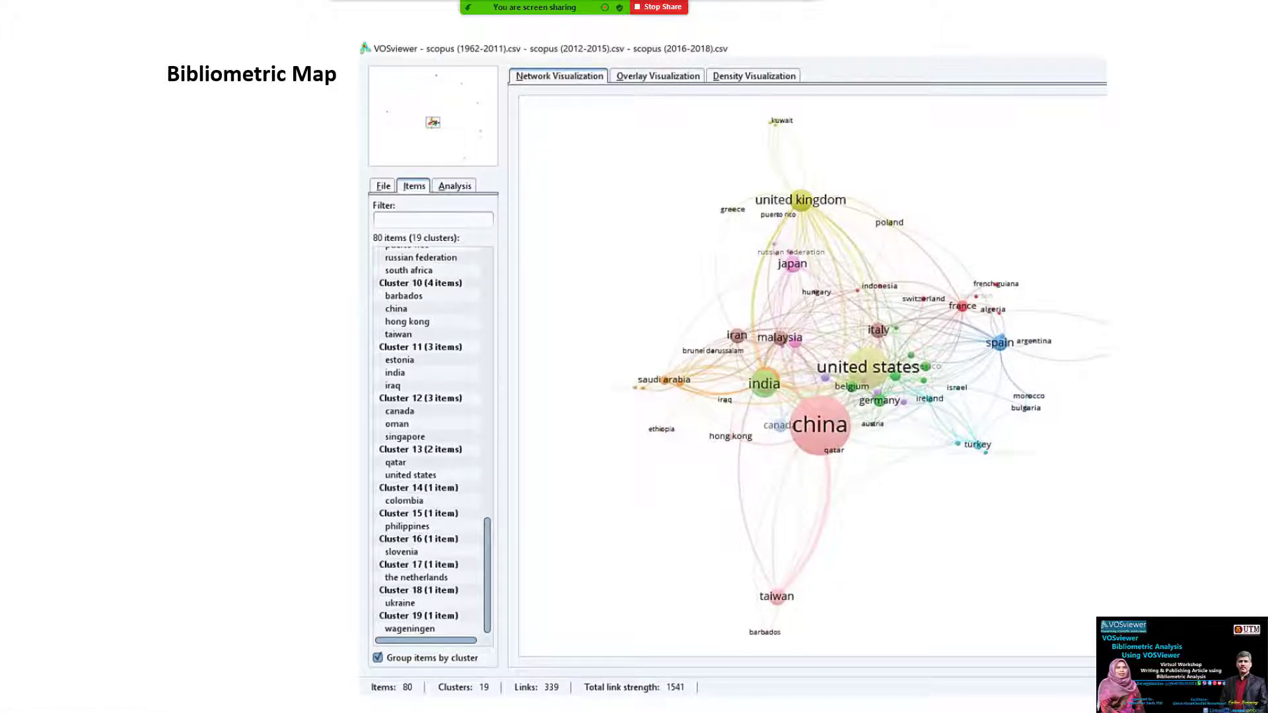
{"action": "key", "text": "Right"}
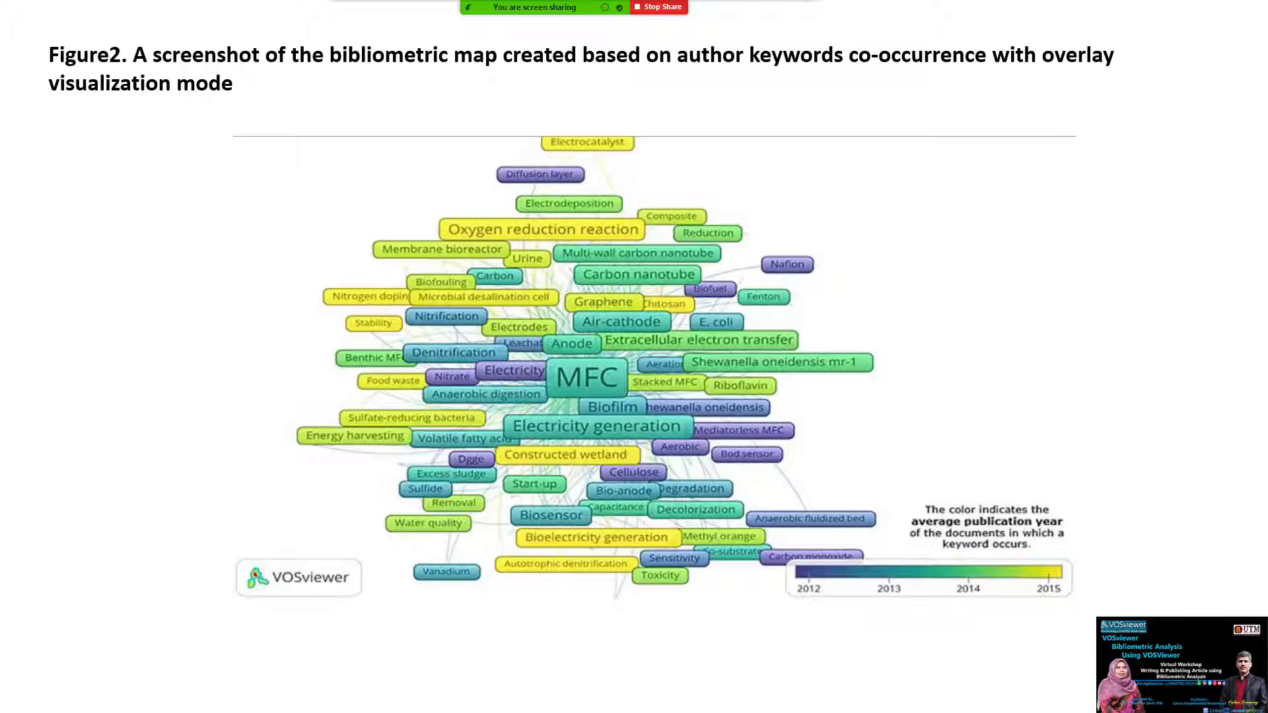
{"action": "key", "text": "Right"}
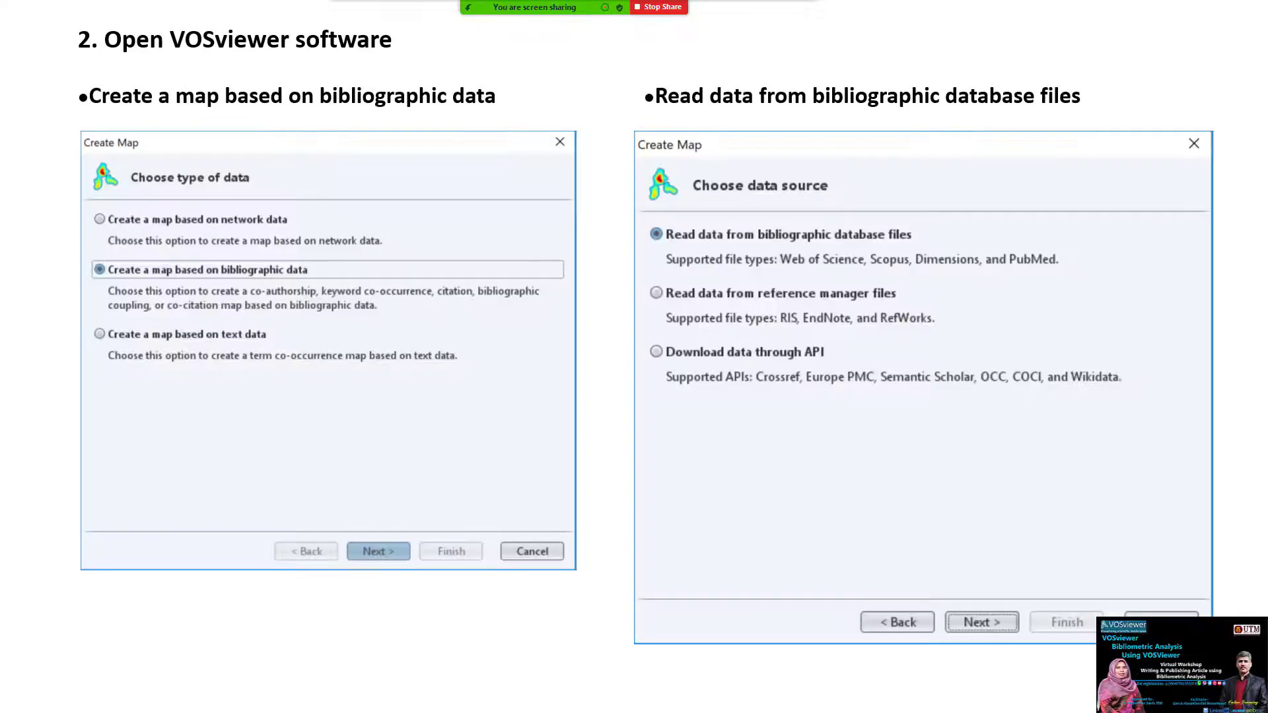
{"action": "key", "text": "Escape"}
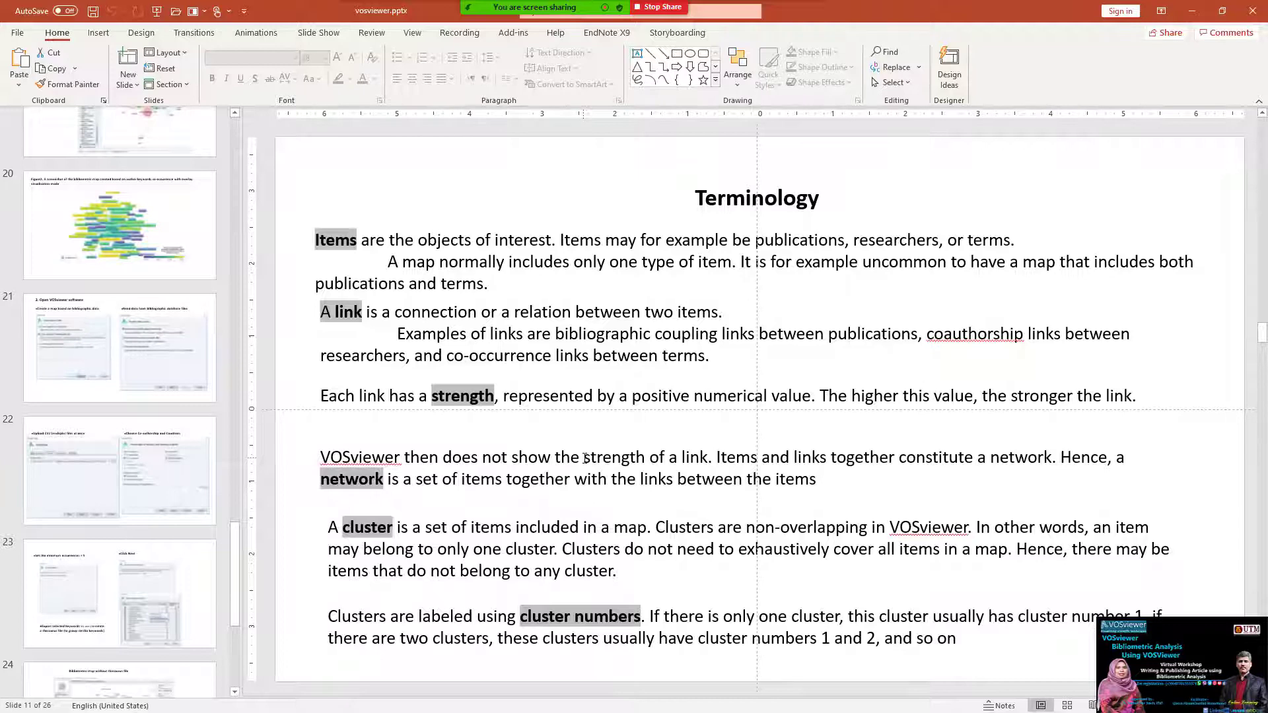
Select slide 24, 'Bibliometric map without thesaurus file', then switch to VOSviewer
{"action": "scroll", "coordinate": [152, 529], "scroll_direction": "down", "scroll_amount": 3}
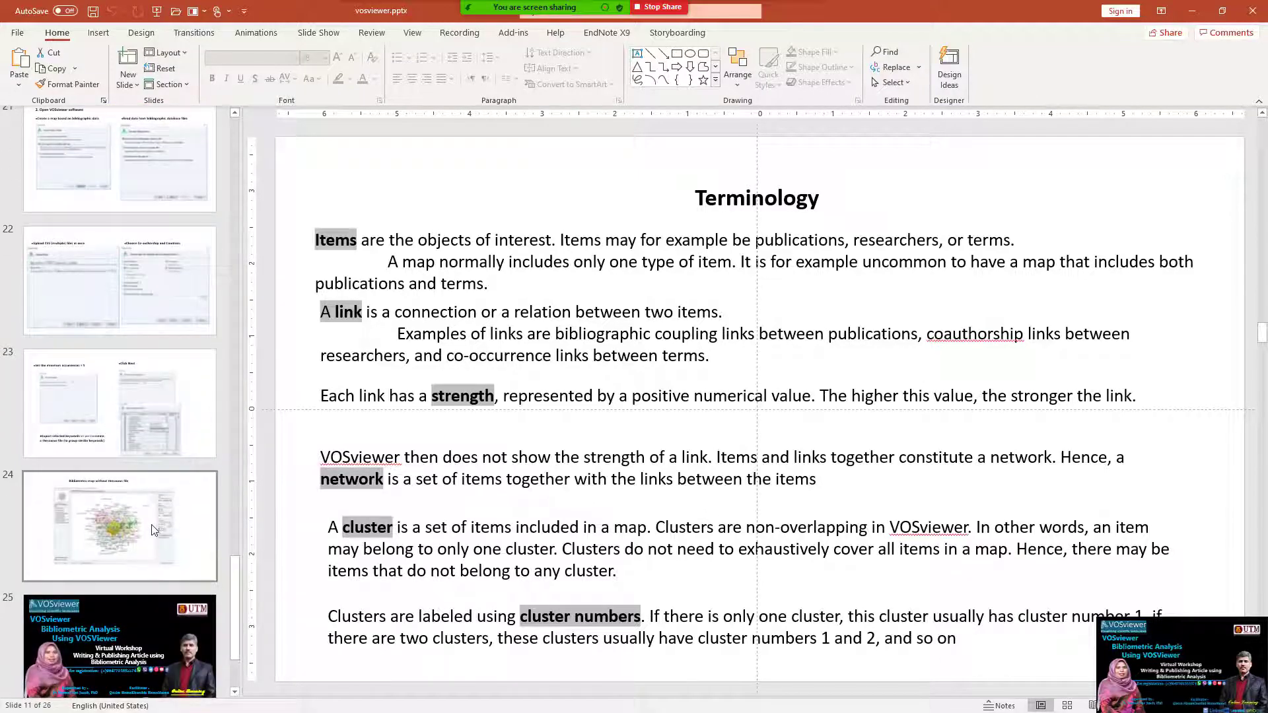
{"action": "scroll", "coordinate": [155, 529], "scroll_direction": "down", "scroll_amount": 1}
{"action": "scroll", "coordinate": [165, 521], "scroll_direction": "up", "scroll_amount": 2}
{"action": "left_click", "coordinate": [173, 576]}
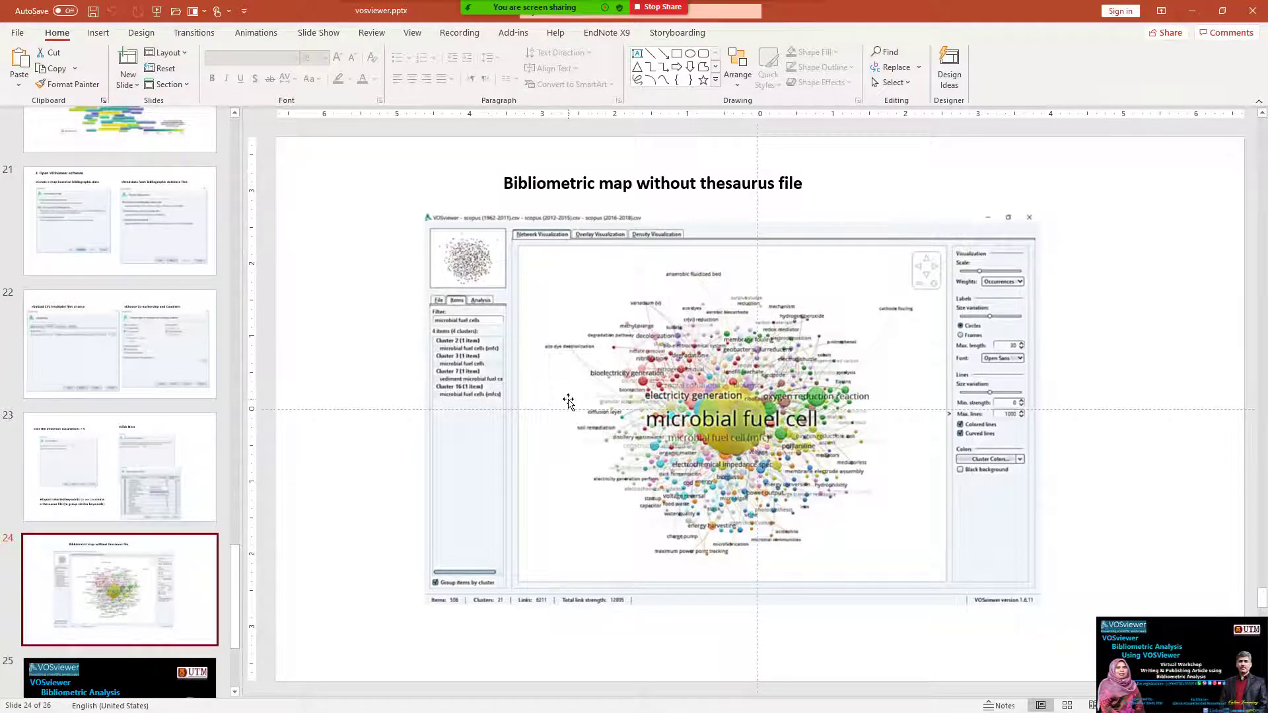
{"action": "key", "text": "alt+Tab"}
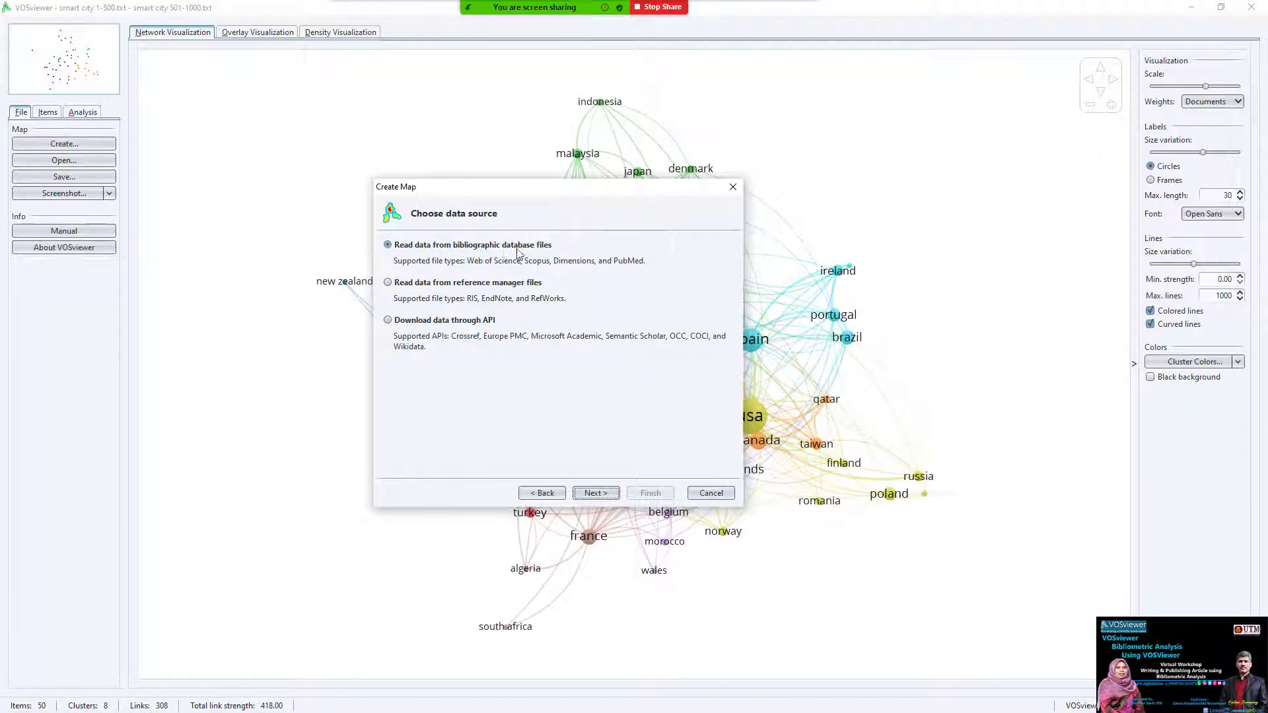
Load both smart city Web of Science .txt files and continue to the analysis type page
{"action": "left_click", "coordinate": [595, 492]}
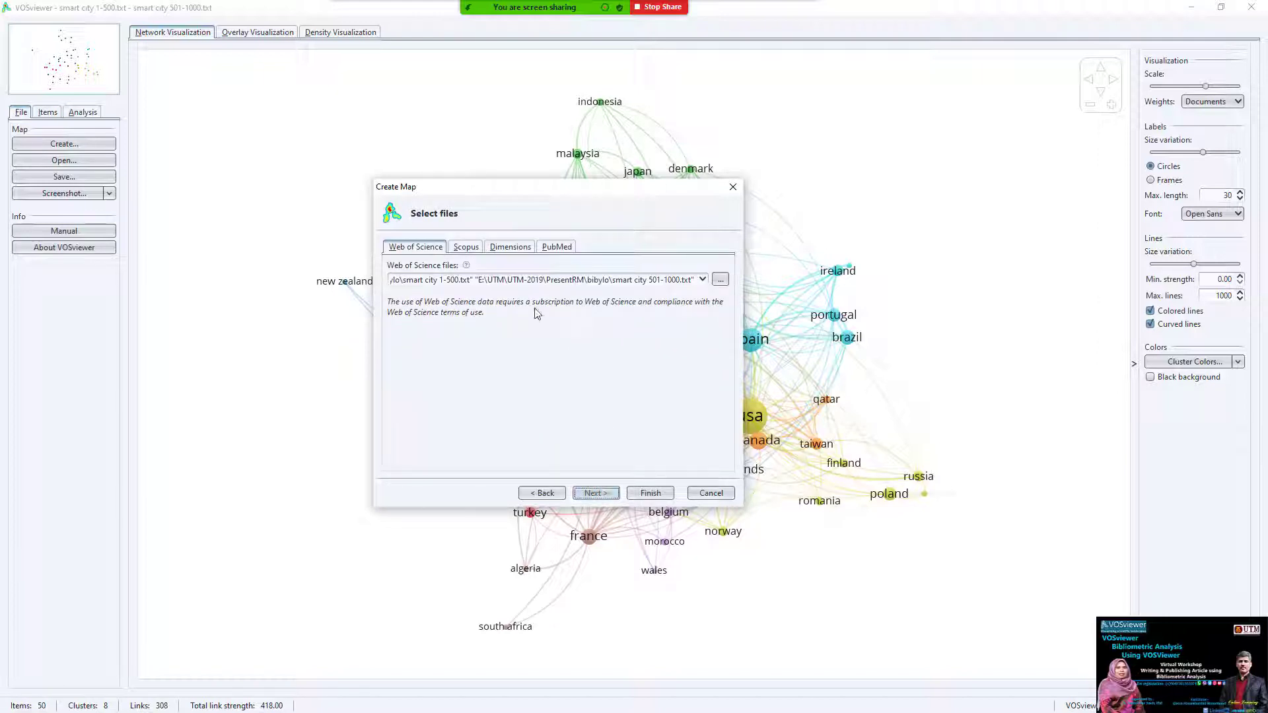
{"action": "left_click", "coordinate": [721, 280]}
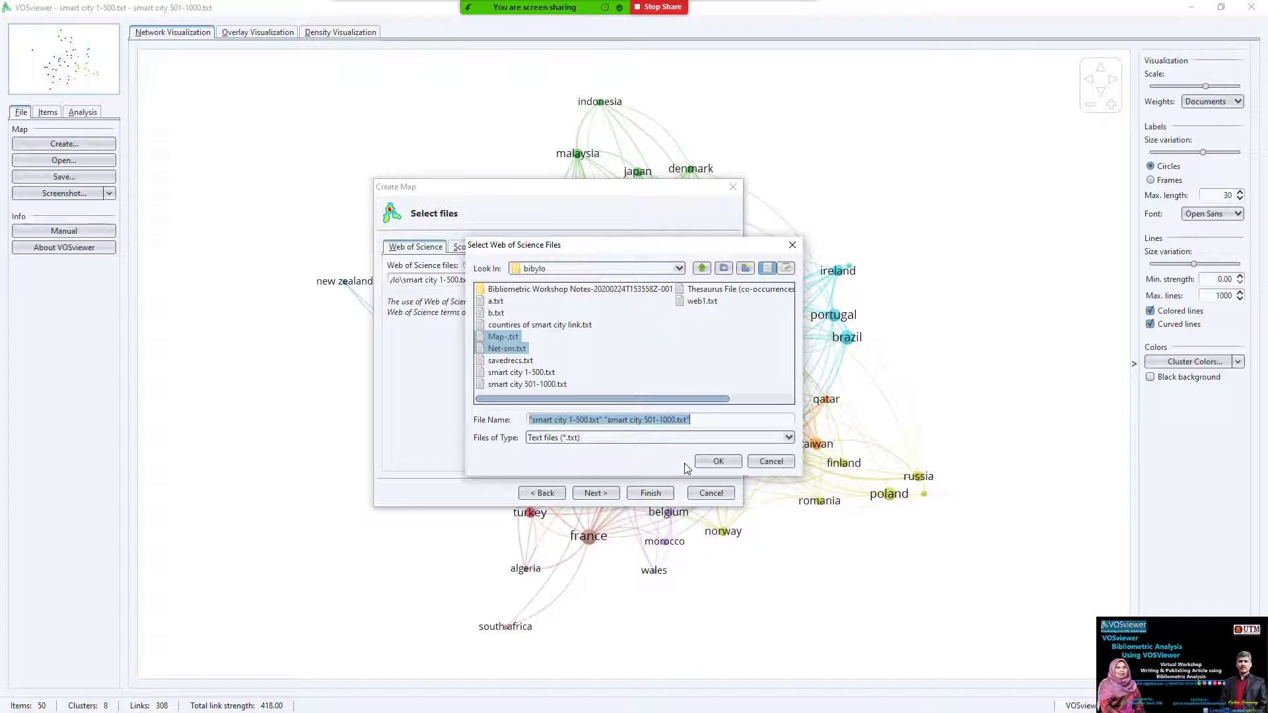
{"action": "left_click", "coordinate": [717, 461]}
{"action": "left_click", "coordinate": [604, 492]}
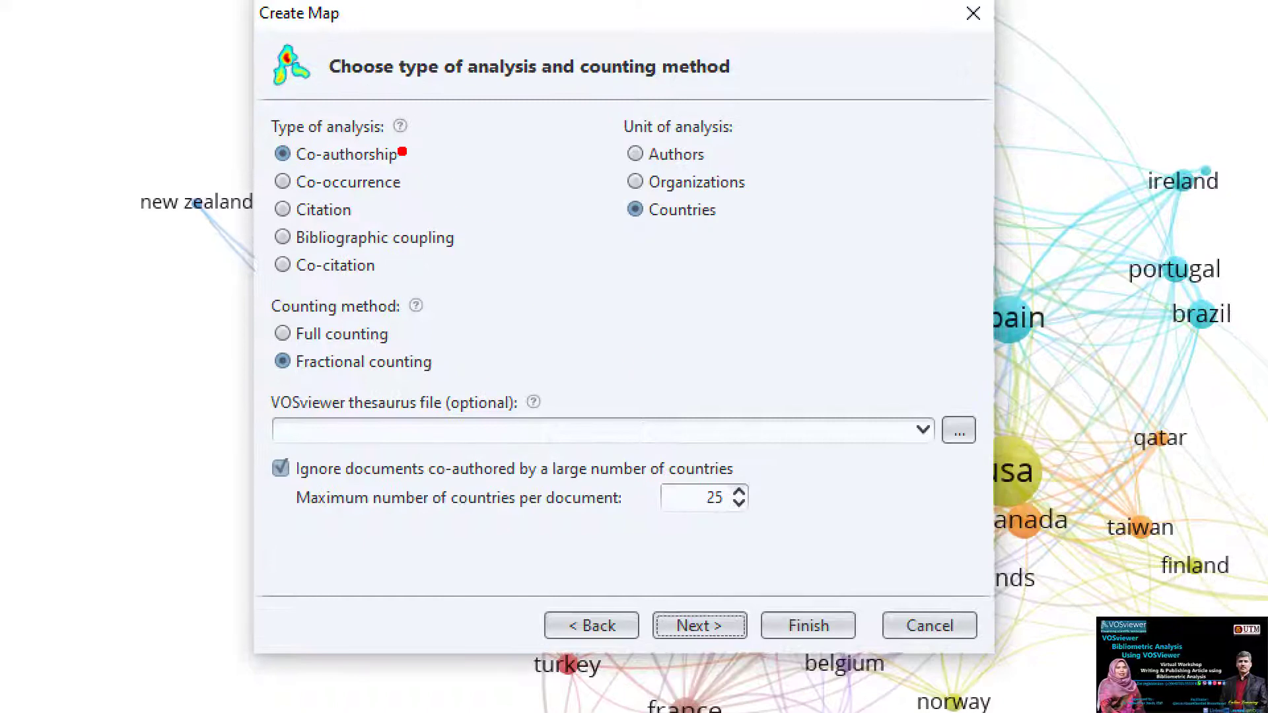
Mark Co-authorship, Countries and Authors in red ink, then clear the annotations
{"action": "mouse_move", "coordinate": [403, 140]}
{"action": "left_mouse_down"}
{"action": "mouse_move", "coordinate": [412, 170]}
{"action": "mouse_move", "coordinate": [467, 142]}
{"action": "left_mouse_up"}
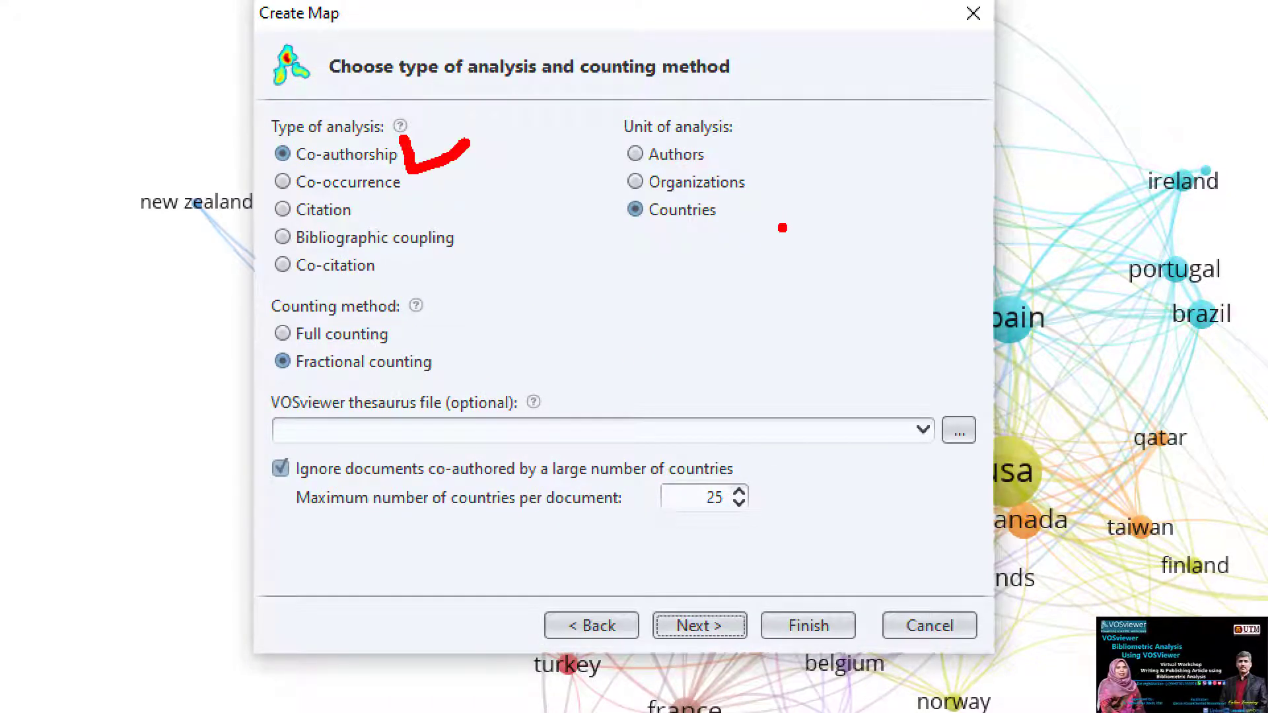
{"action": "left_click_drag", "start_coordinate": [770, 208], "coordinate": [716, 205]}
{"action": "left_click_drag", "start_coordinate": [719, 140], "coordinate": [791, 120]}
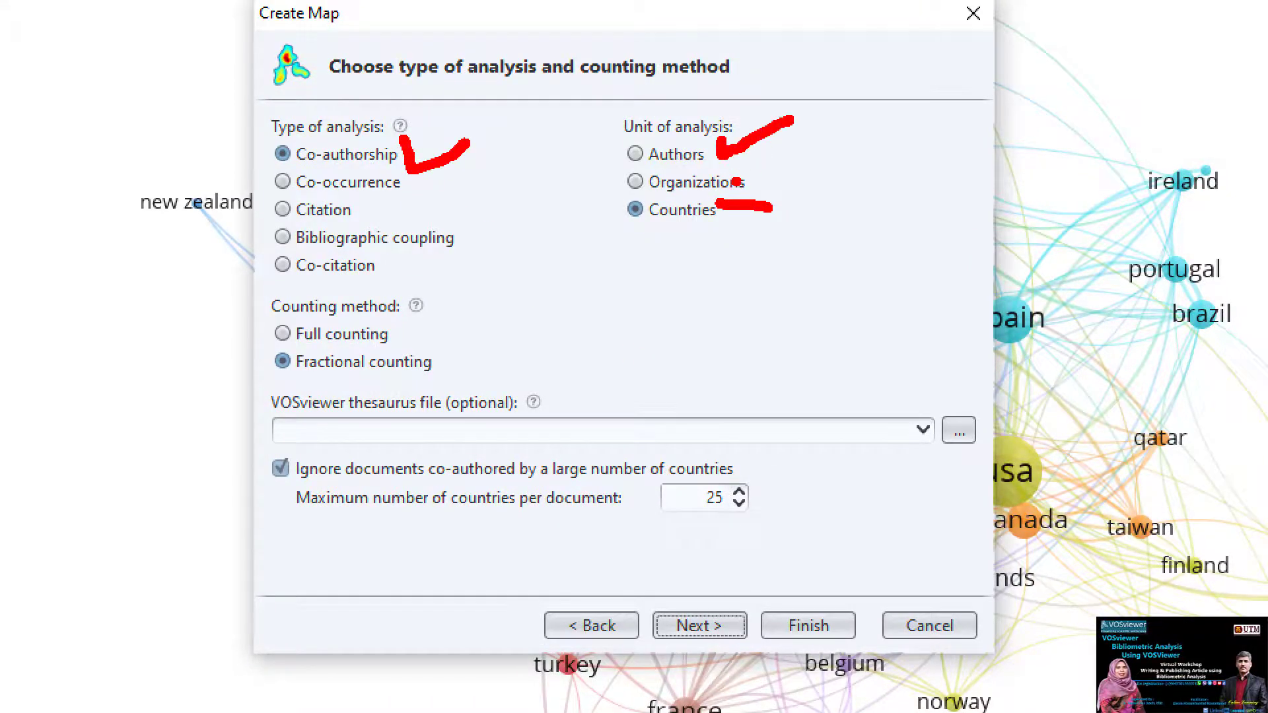
{"action": "key", "text": "Escape"}
Set the unit of analysis to Authors and continue to the thresholds page
{"action": "left_click", "coordinate": [607, 273]}
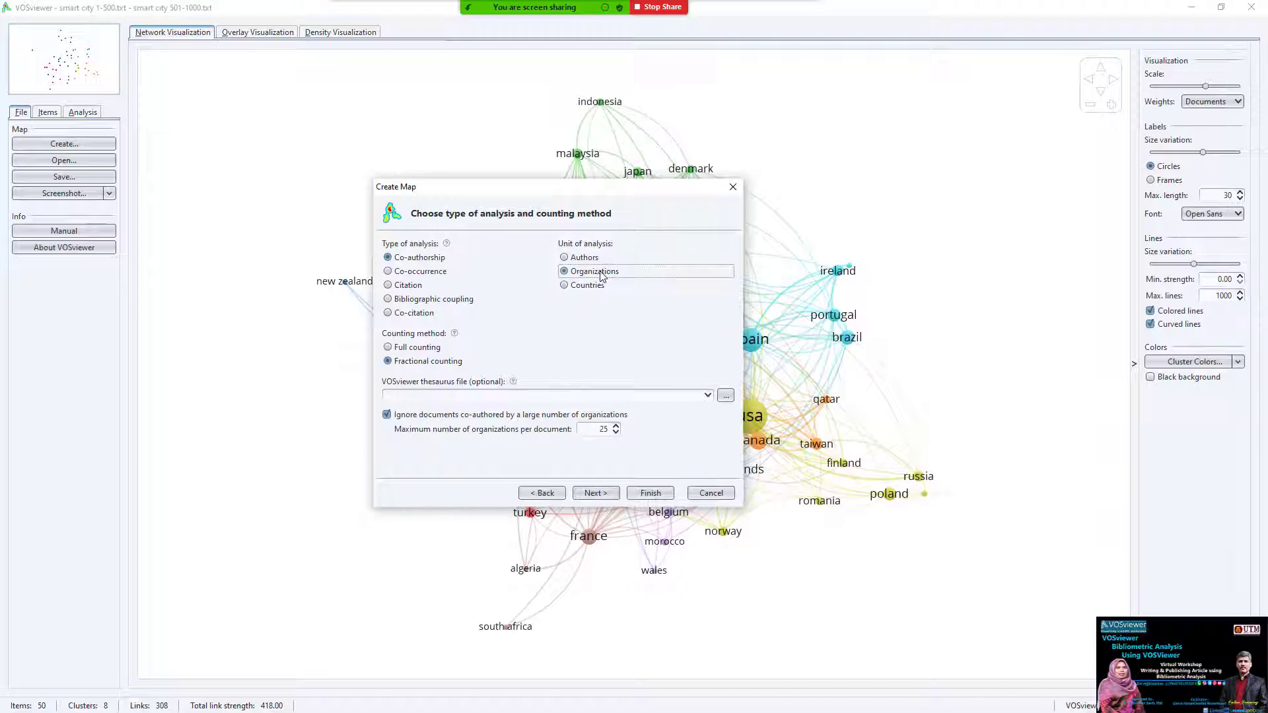
{"action": "left_click", "coordinate": [589, 260]}
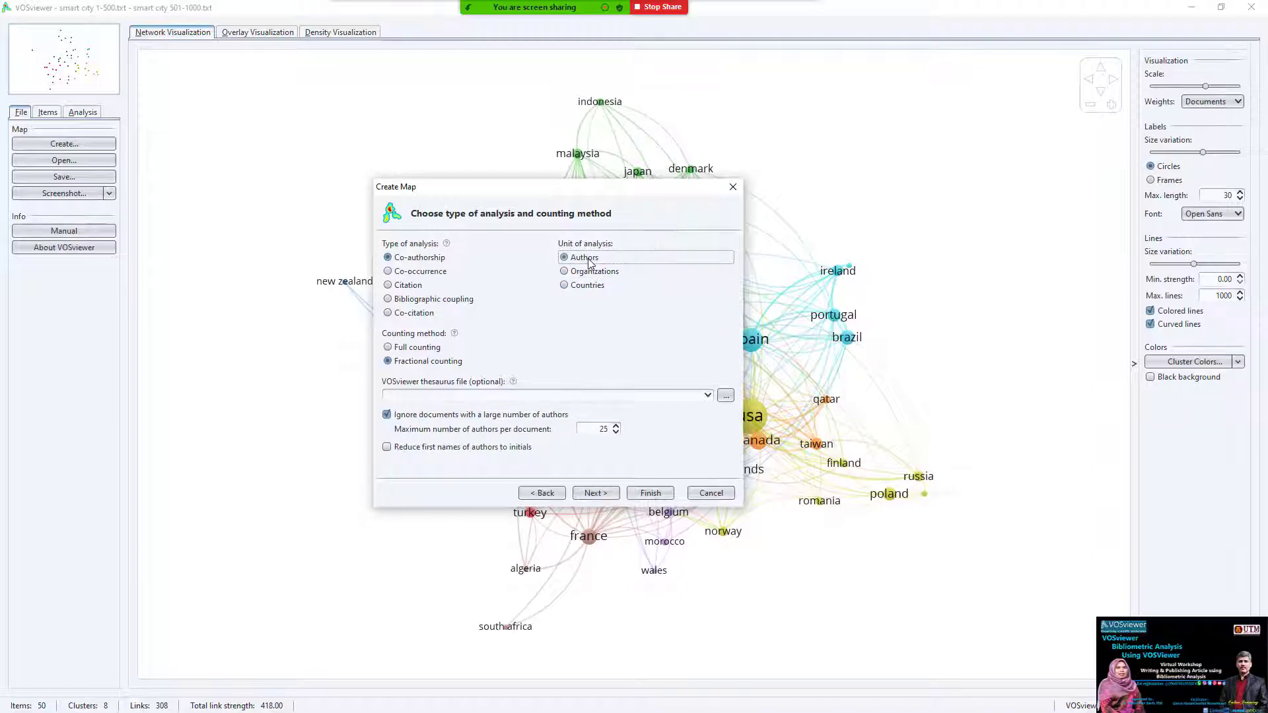
{"action": "left_click", "coordinate": [594, 494]}
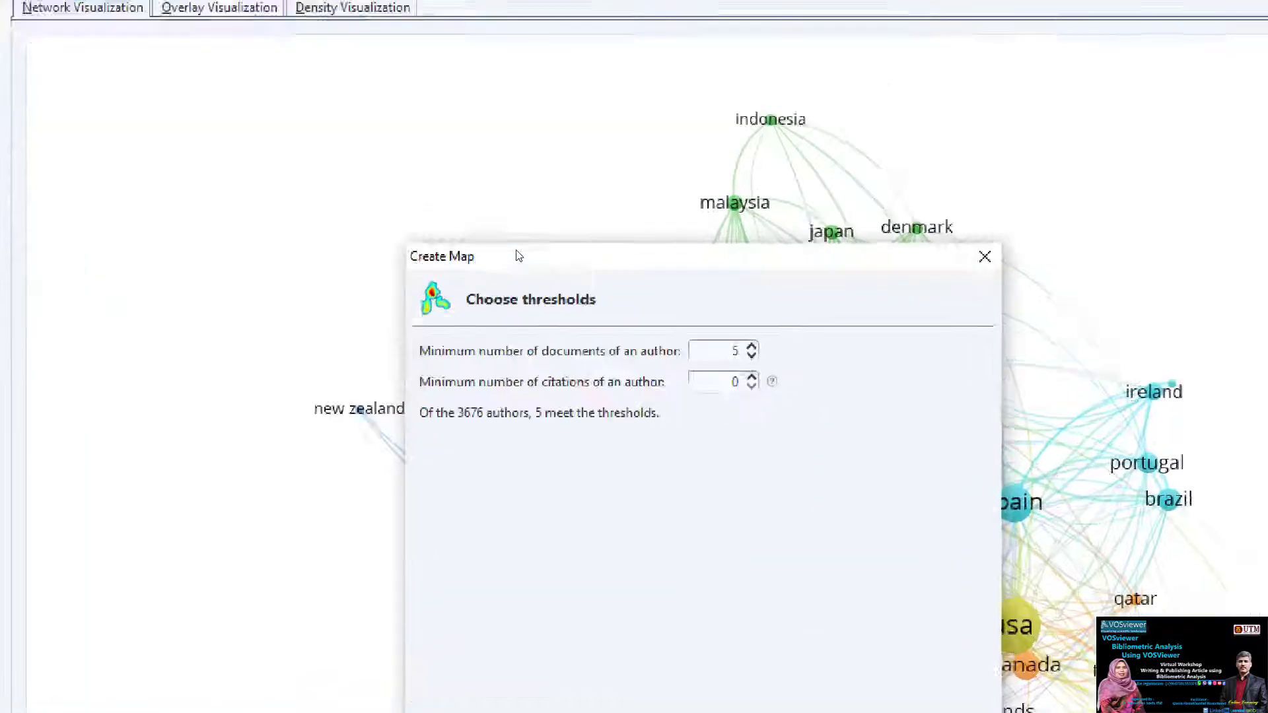
Circle the minimum documents threshold in red and continue to selecting 5 authors
{"action": "left_click_drag", "start_coordinate": [601, 233], "coordinate": [578, 256]}
{"action": "left_click_drag", "start_coordinate": [747, 352], "coordinate": [760, 368]}
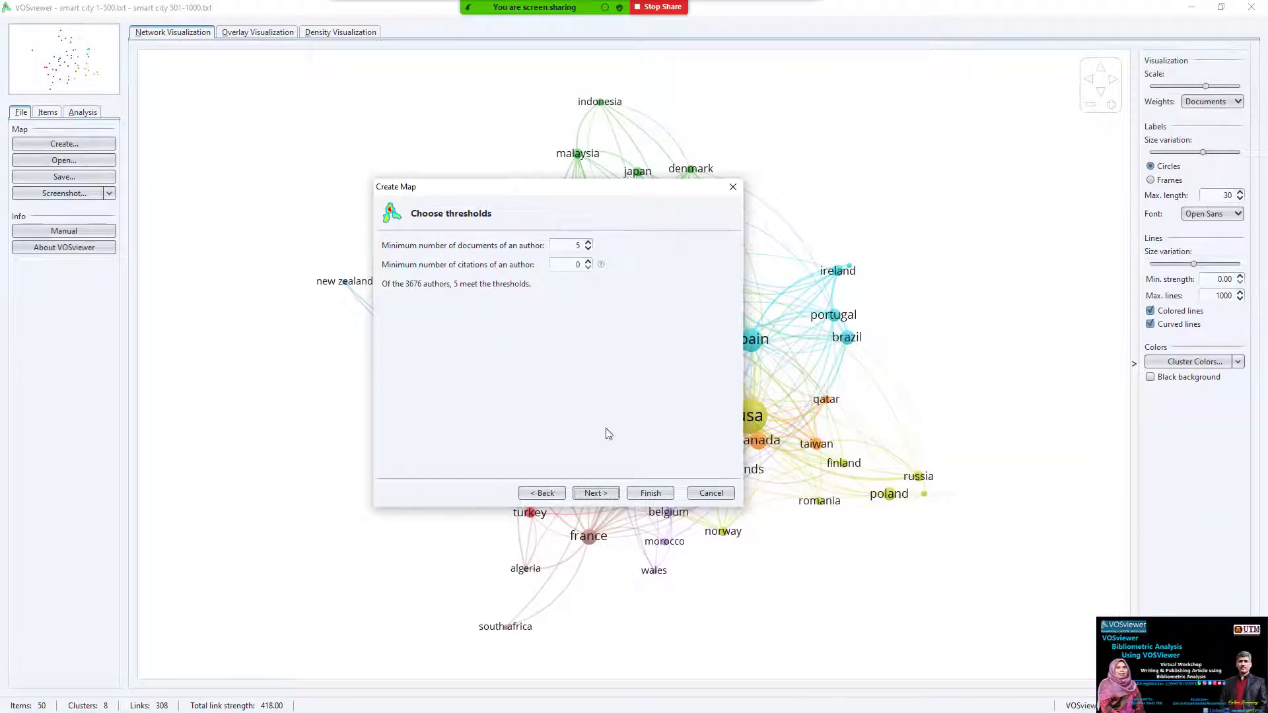
{"action": "left_click", "coordinate": [594, 493]}
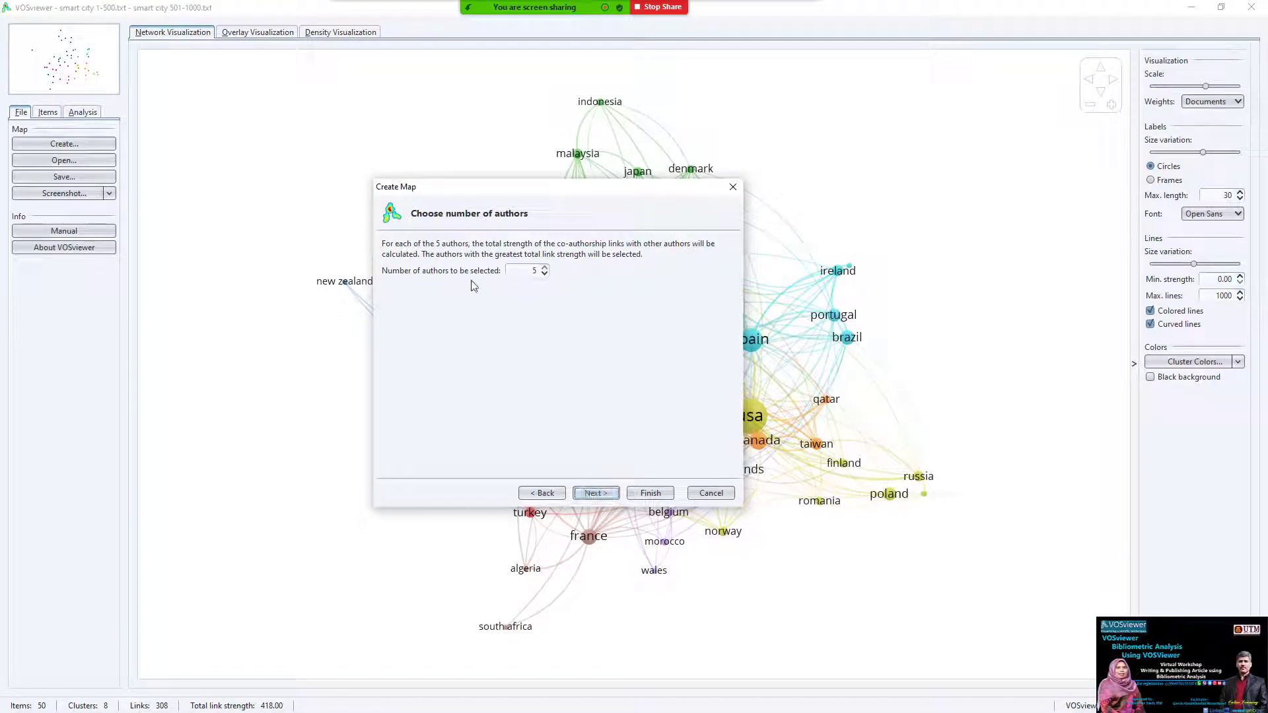
Review the five selected authors, marking Documents, Citations and link strength columns, then cancel
{"action": "left_click", "coordinate": [595, 492]}
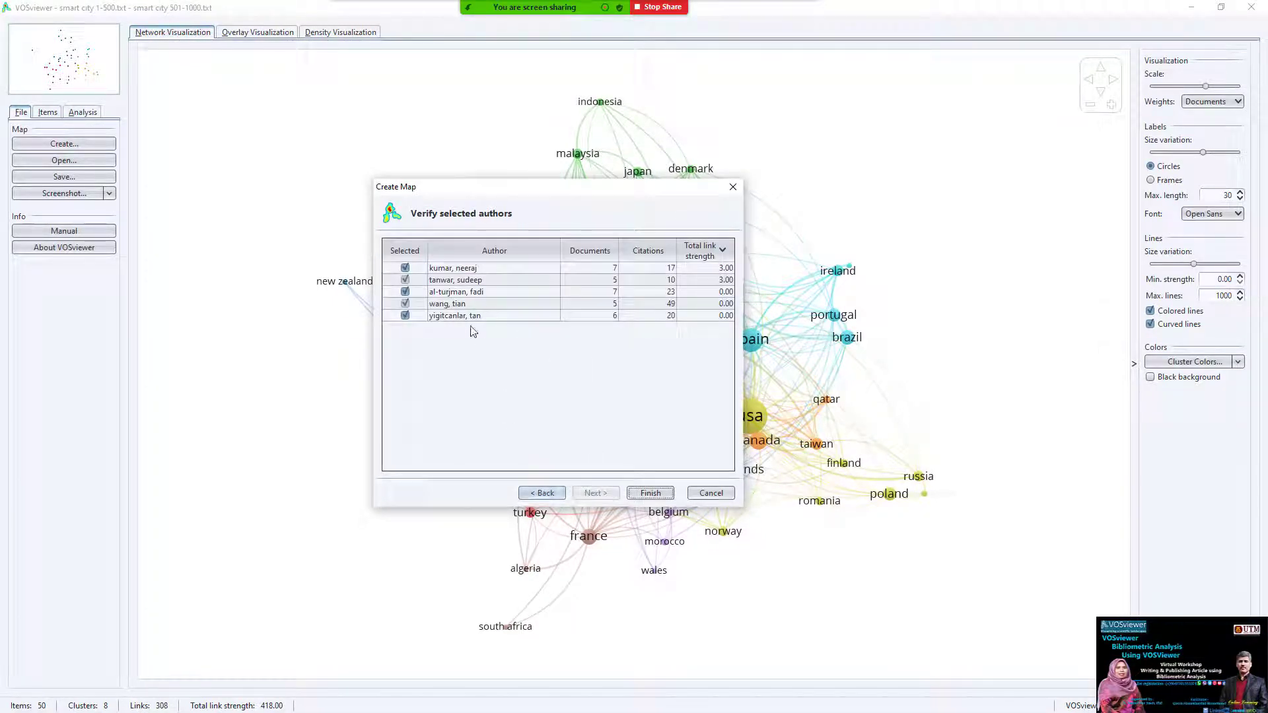
{"action": "left_click", "coordinate": [518, 305]}
{"action": "left_click", "coordinate": [540, 316]}
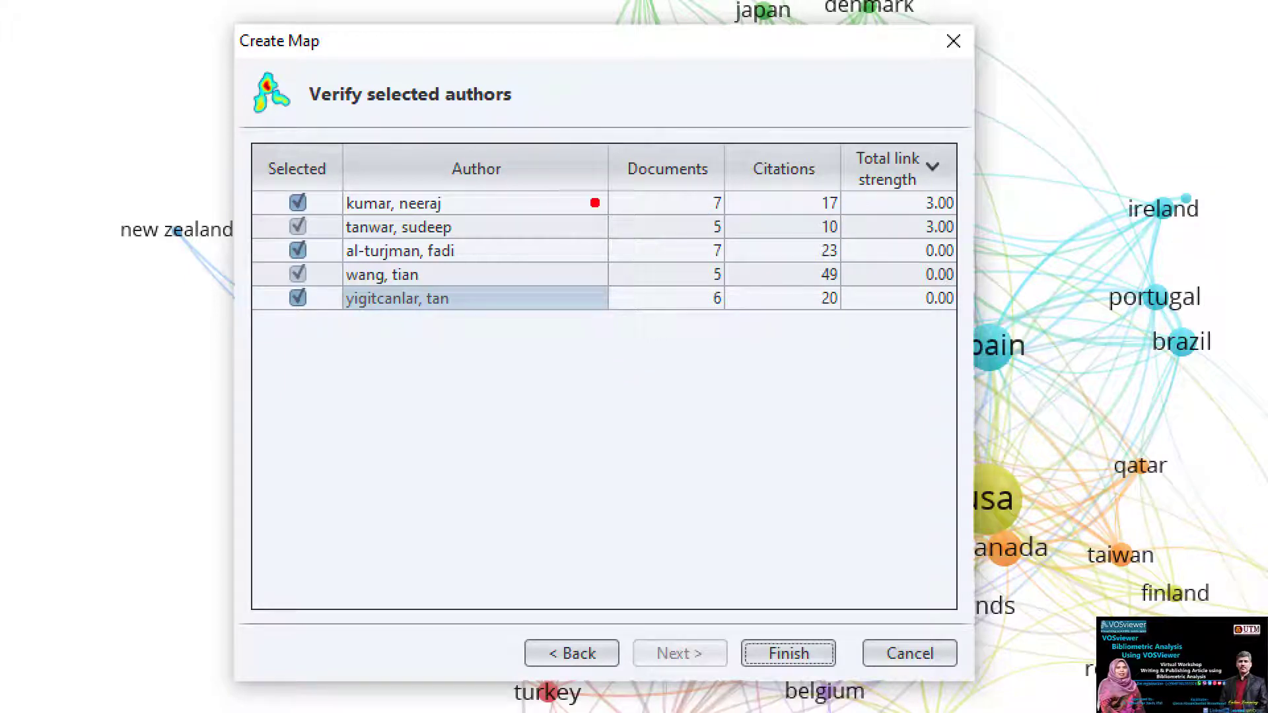
{"action": "left_click_drag", "start_coordinate": [664, 196], "coordinate": [737, 156]}
{"action": "left_click_drag", "start_coordinate": [802, 198], "coordinate": [866, 147]}
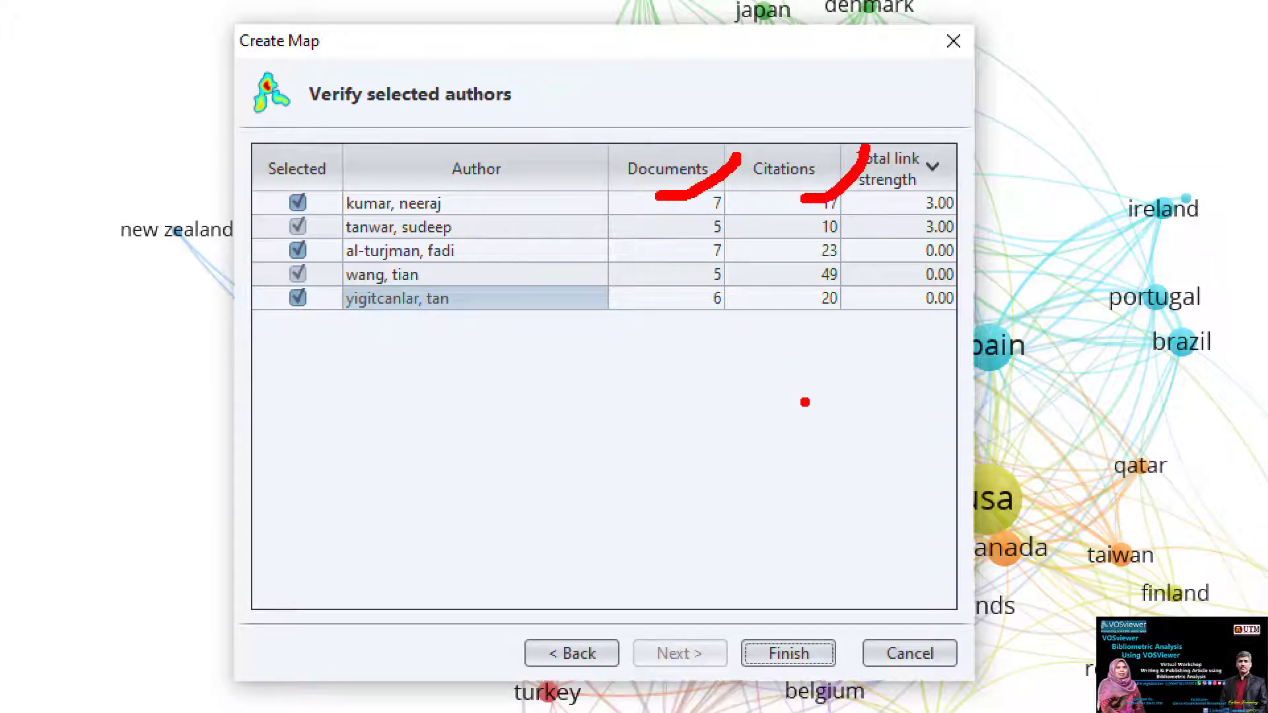
{"action": "left_click_drag", "start_coordinate": [901, 287], "coordinate": [830, 395]}
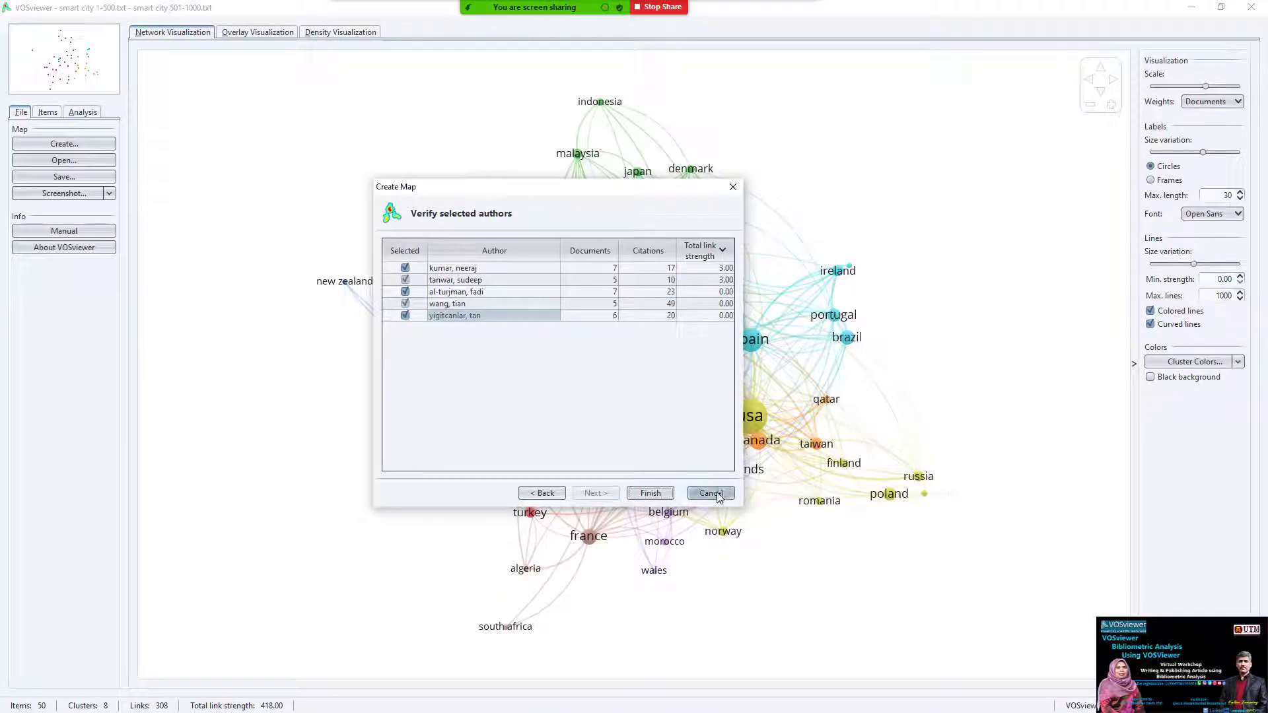
{"action": "left_click", "coordinate": [710, 493]}
Start a new map and step through data source and files to the analysis type page
{"action": "left_click", "coordinate": [64, 143]}
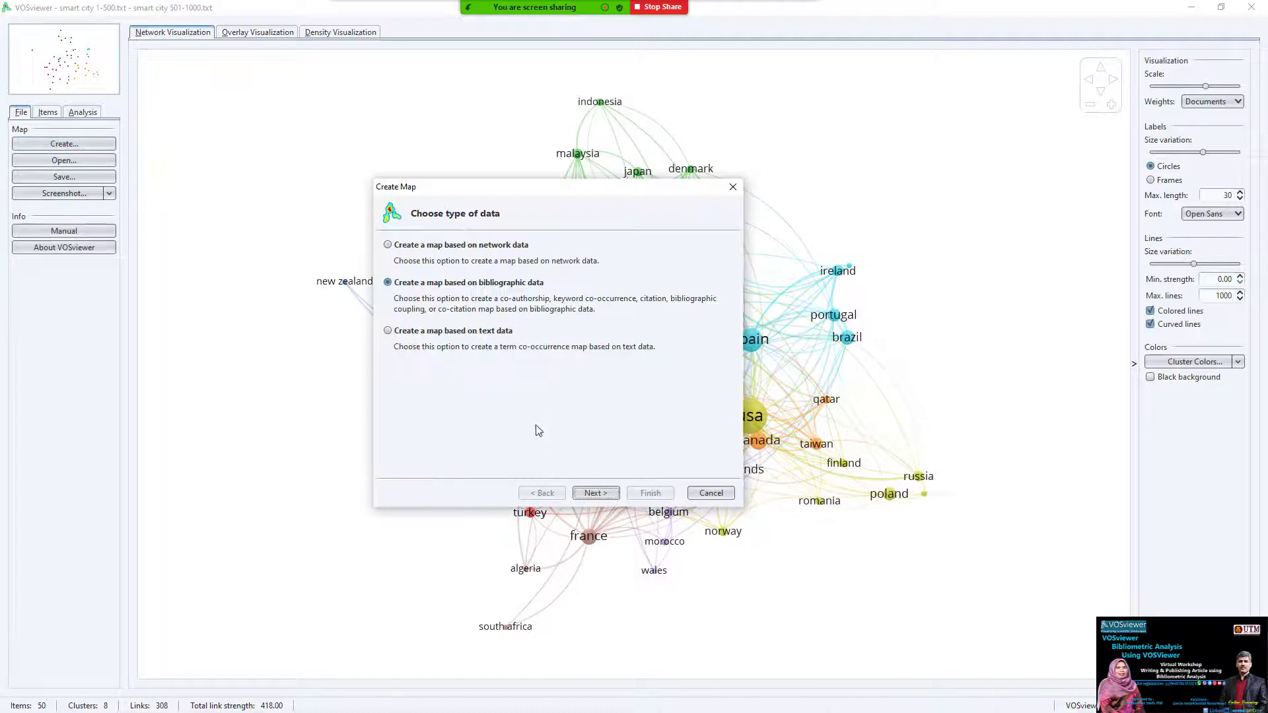
{"action": "left_click", "coordinate": [602, 493]}
{"action": "left_click", "coordinate": [599, 493]}
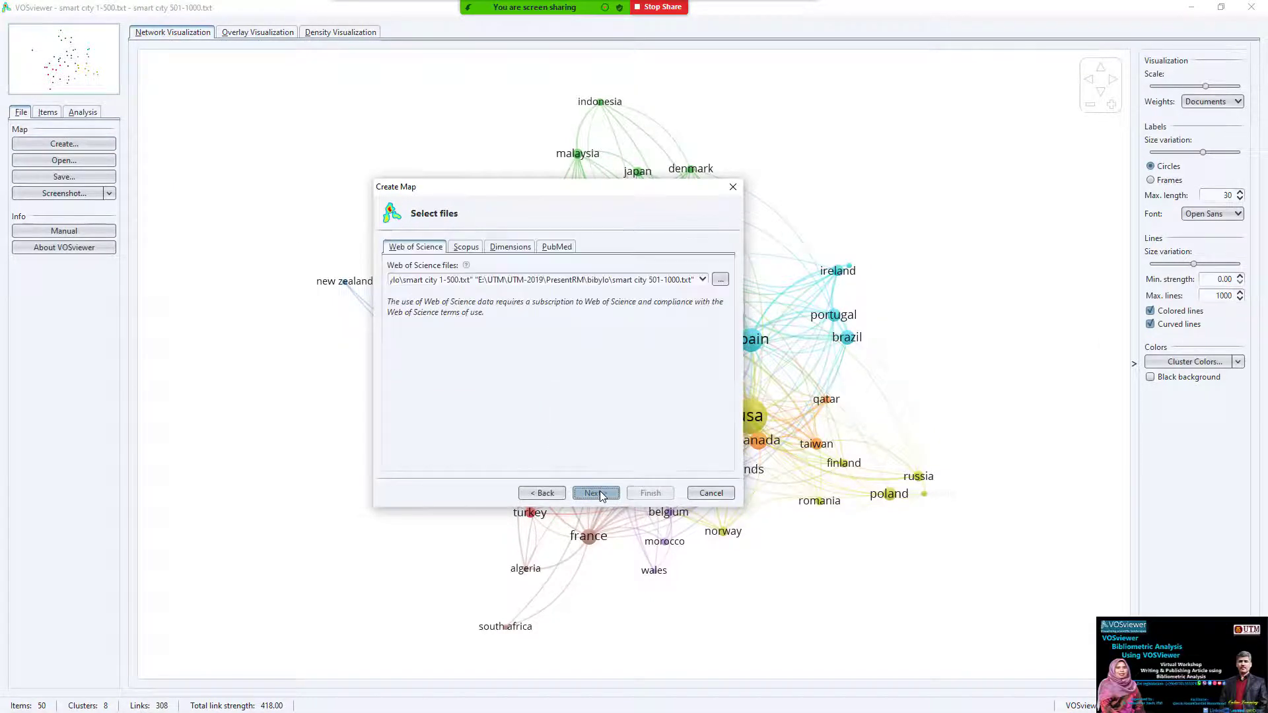
{"action": "left_click", "coordinate": [607, 493]}
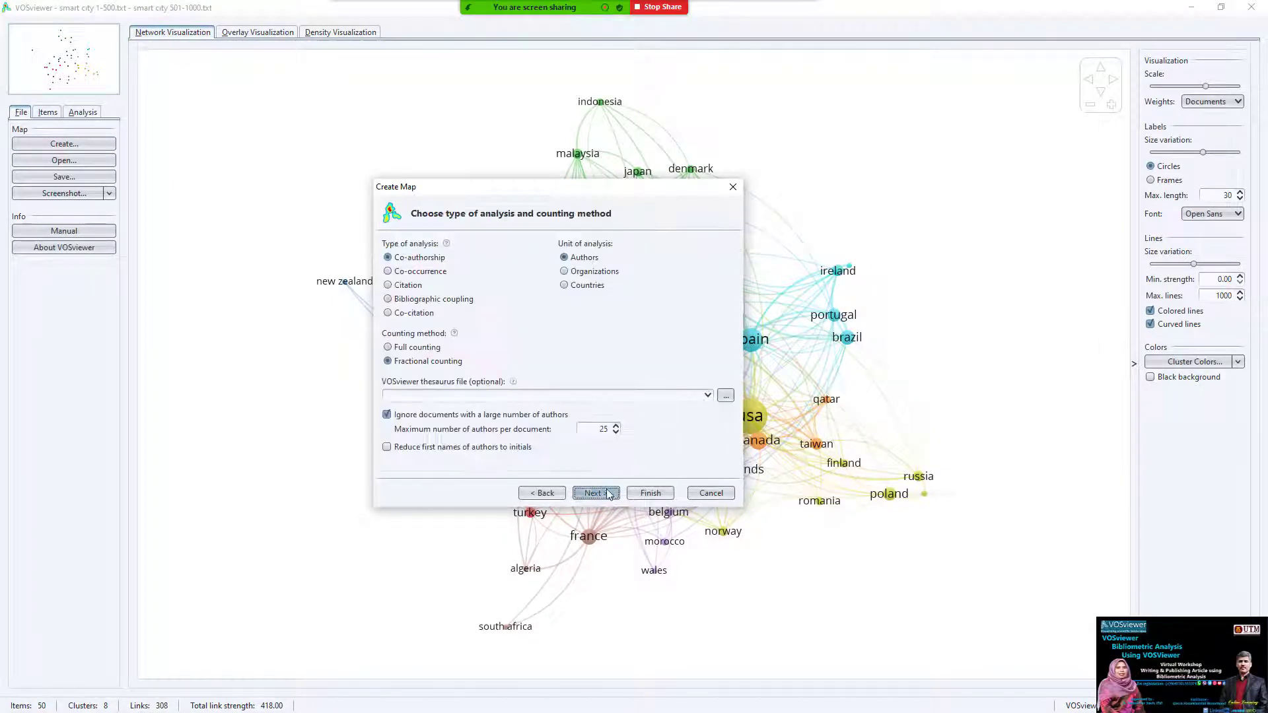
Preview each analysis type, settle on Co-authorship by Countries, then cancel the wizard
{"action": "left_click", "coordinate": [433, 273]}
{"action": "left_click", "coordinate": [409, 286]}
{"action": "left_click", "coordinate": [457, 303]}
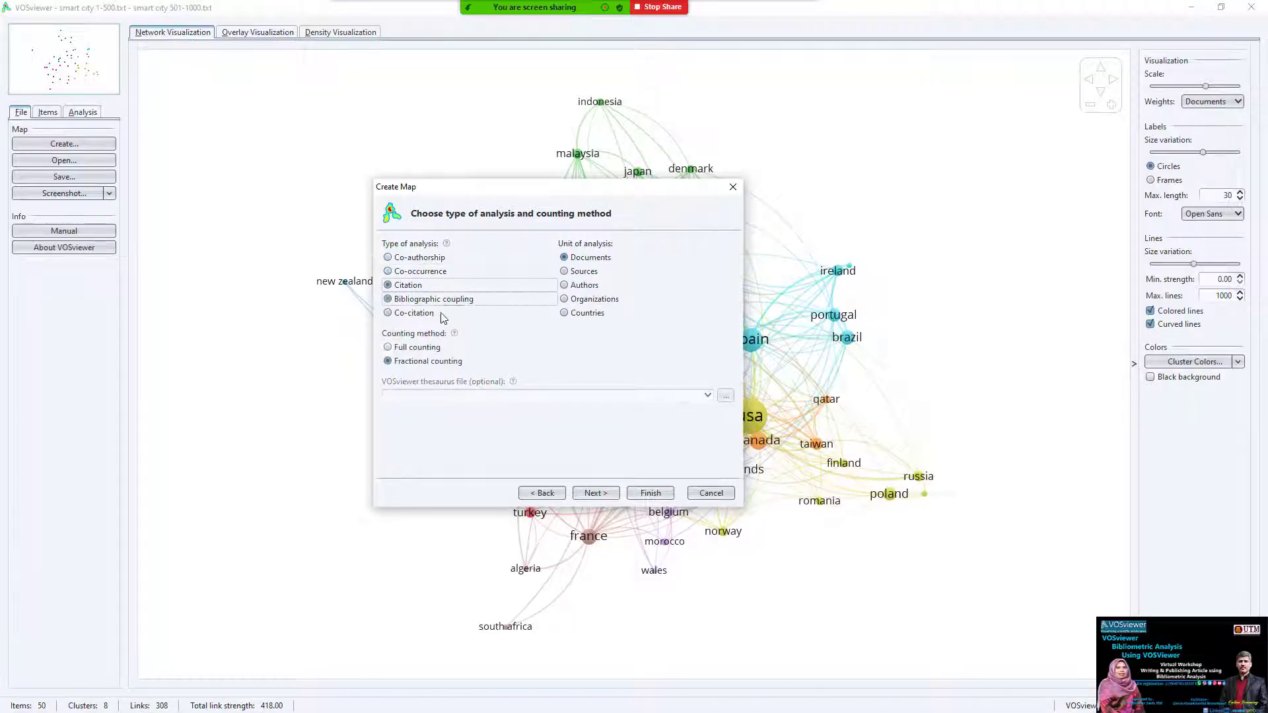
{"action": "left_click", "coordinate": [432, 314]}
{"action": "left_click", "coordinate": [580, 286]}
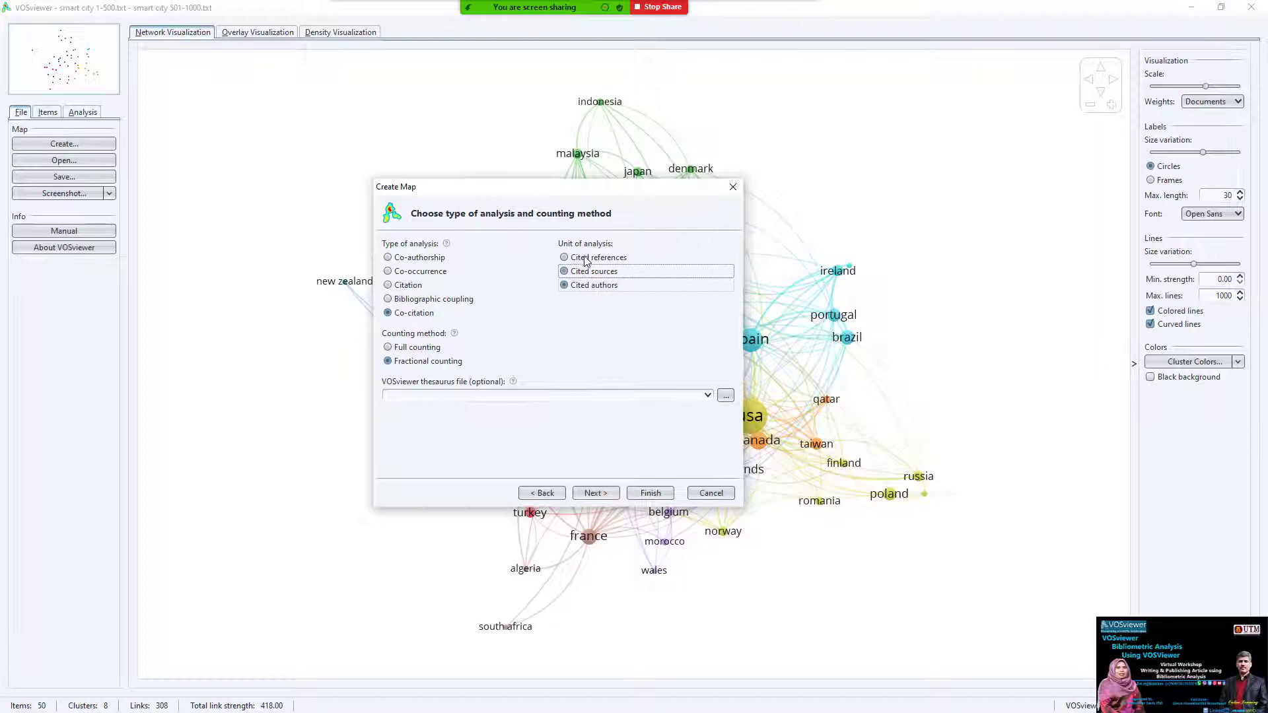
{"action": "left_click", "coordinate": [422, 259]}
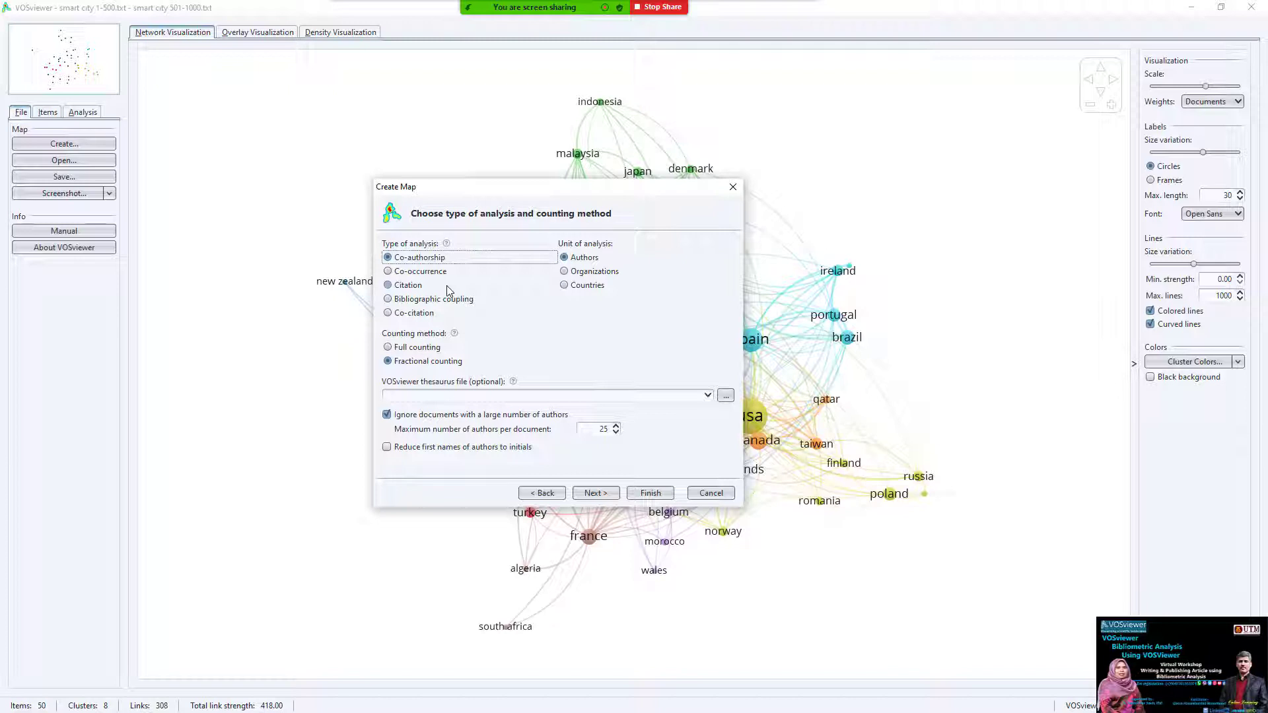
{"action": "left_click", "coordinate": [590, 286]}
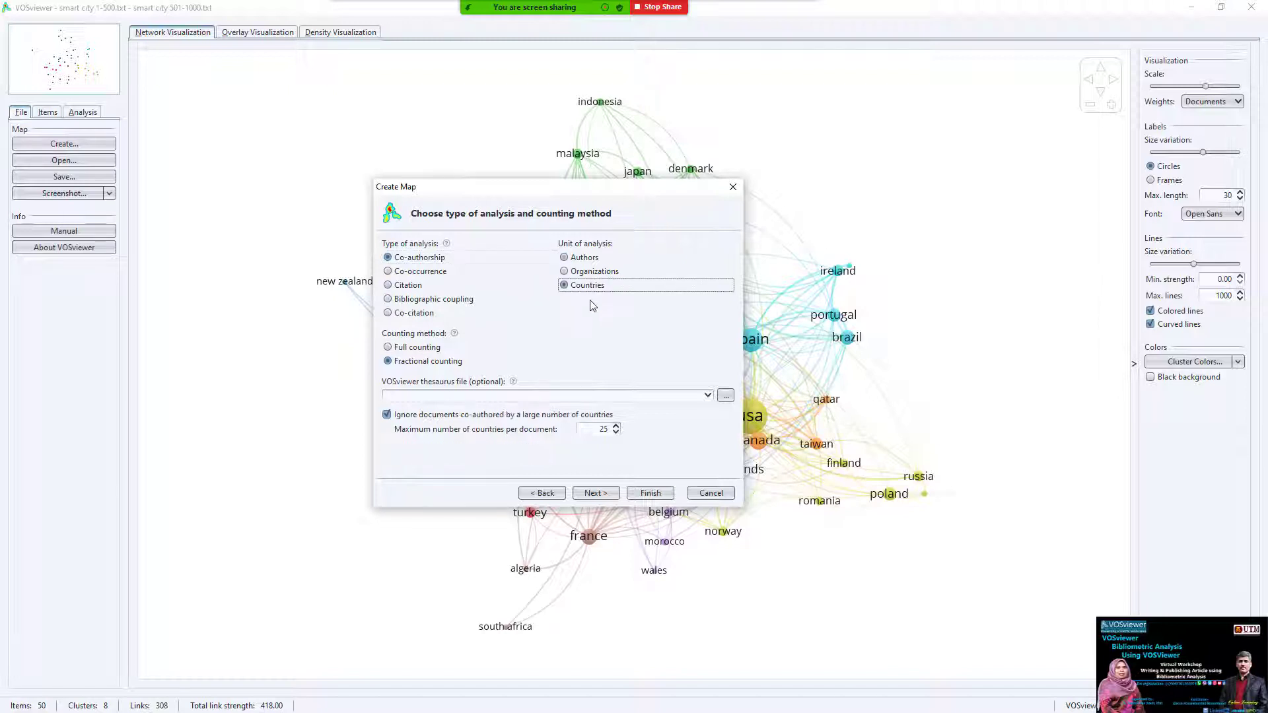
{"action": "left_click", "coordinate": [711, 492]}
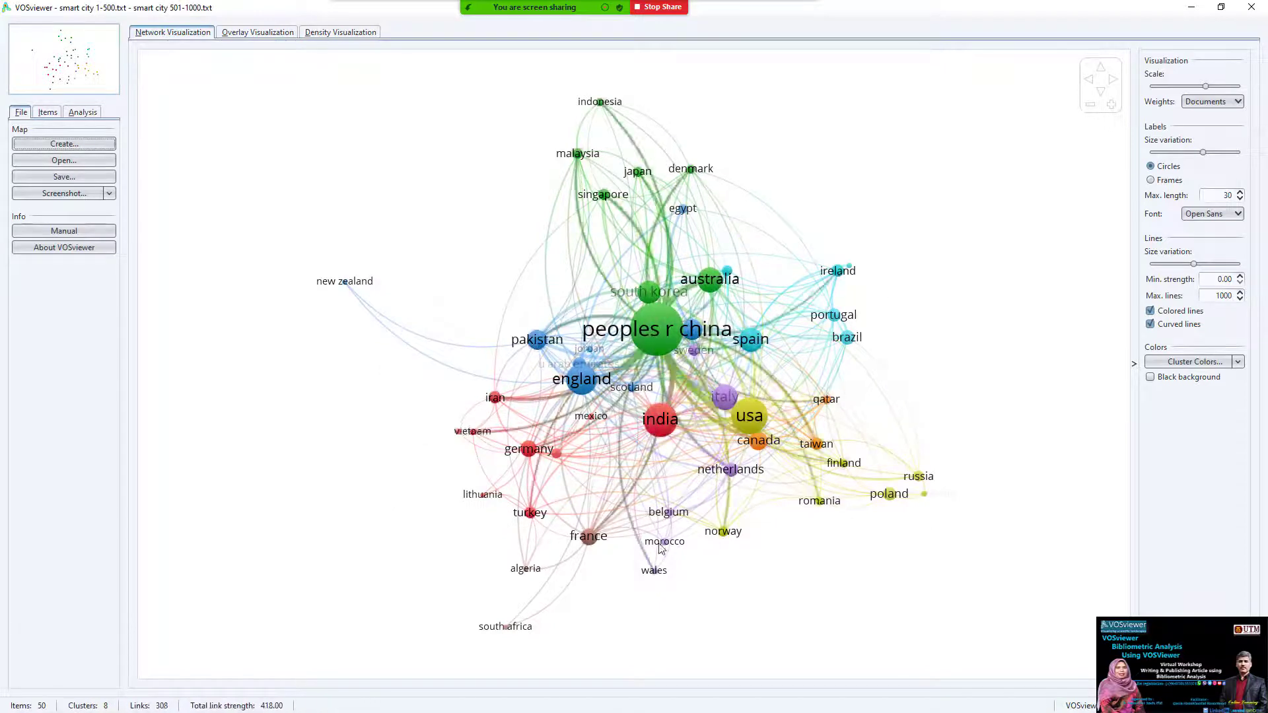
Choose Map-.txt as the map file for opening a saved map
{"action": "left_click", "coordinate": [58, 162]}
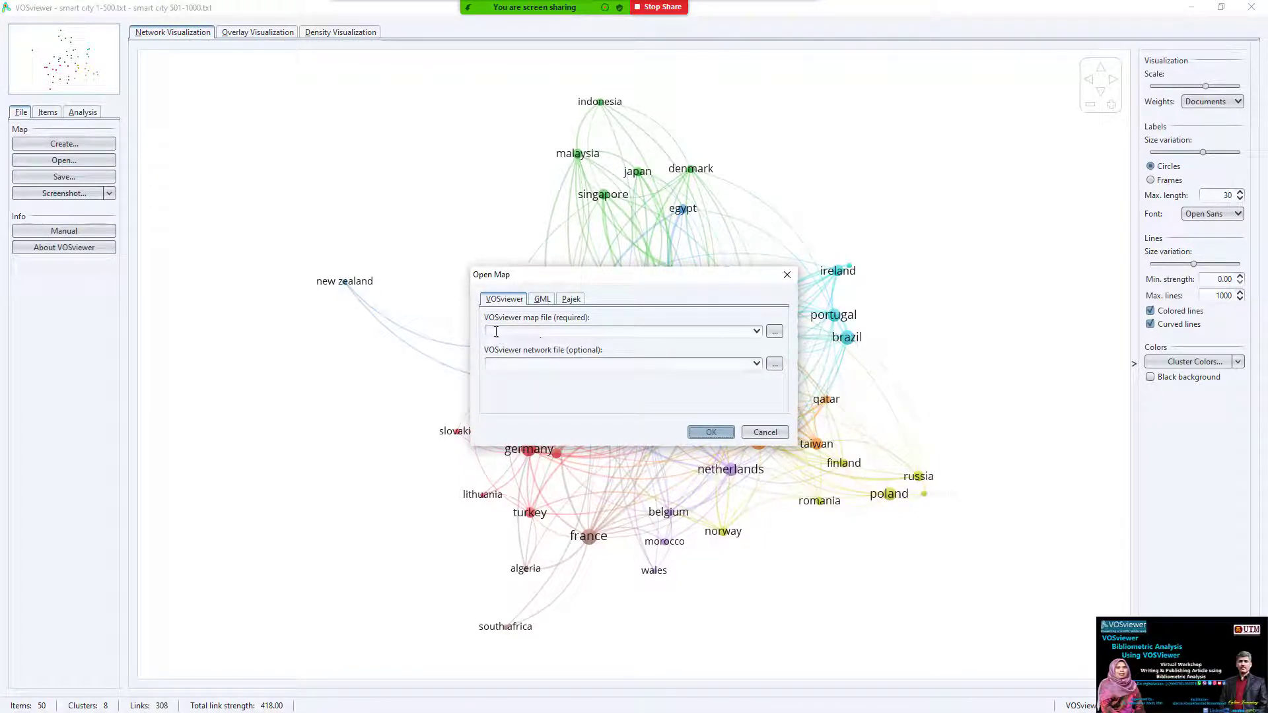
{"action": "left_click", "coordinate": [774, 331]}
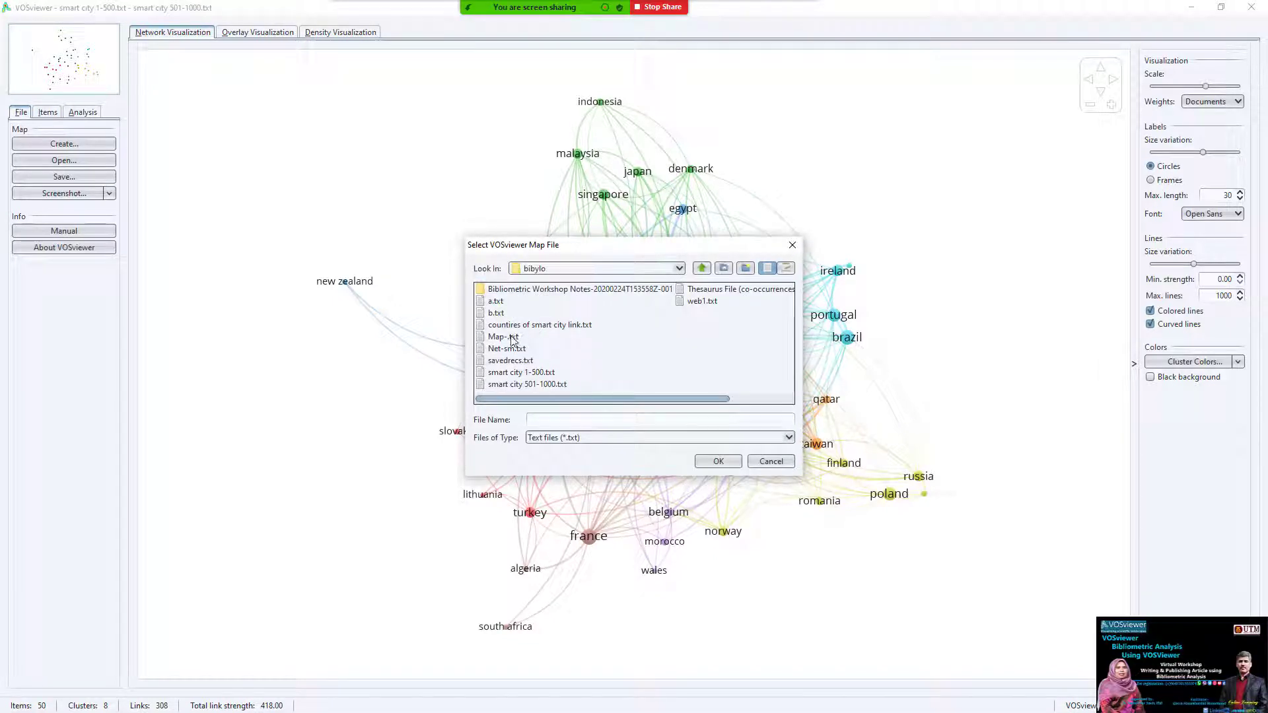
{"action": "left_click", "coordinate": [511, 338]}
{"action": "left_click", "coordinate": [717, 461]}
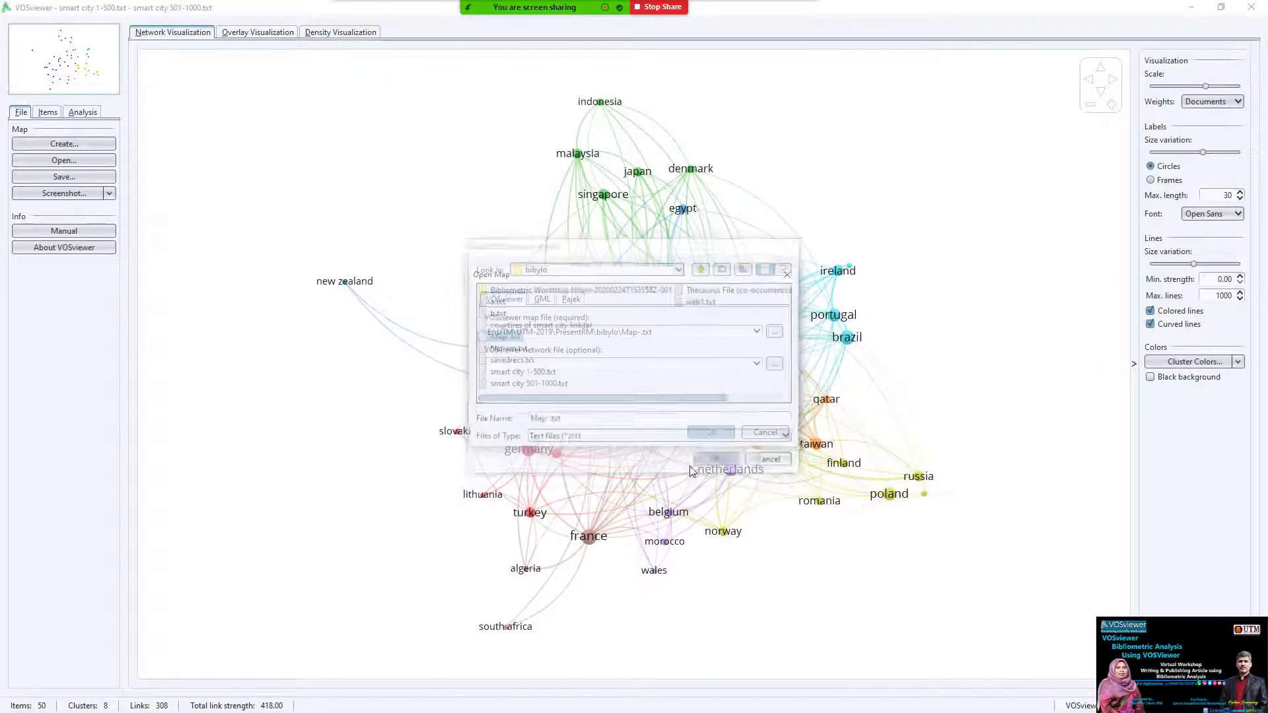
Choose Net-sm.txt as the network file and load the map
{"action": "left_click", "coordinate": [774, 364]}
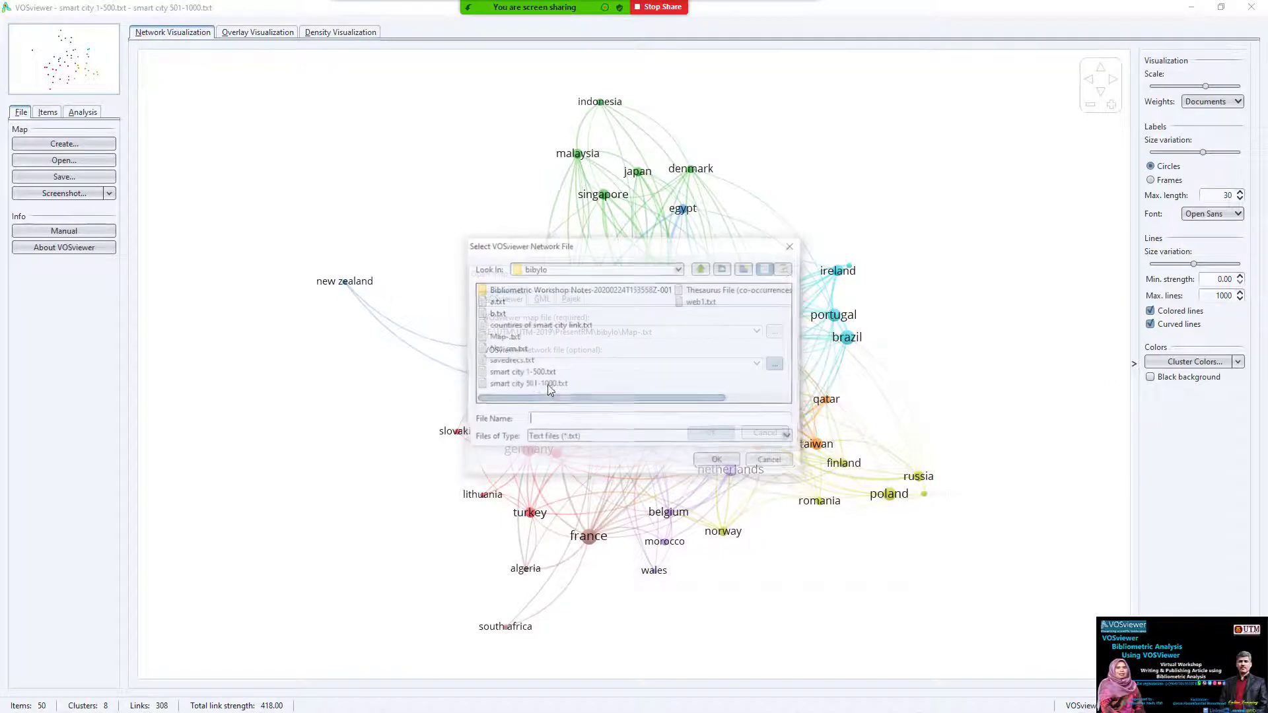
{"action": "left_click", "coordinate": [518, 349]}
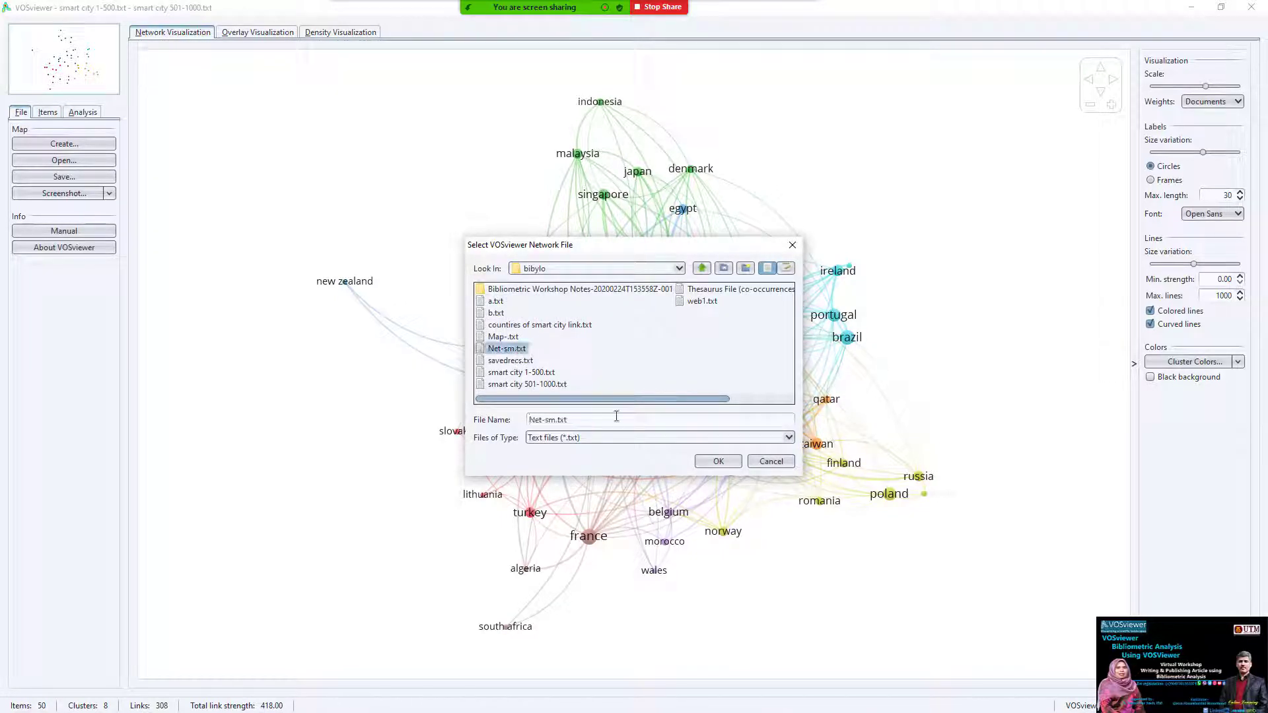
{"action": "left_click", "coordinate": [717, 460]}
{"action": "left_click", "coordinate": [704, 434]}
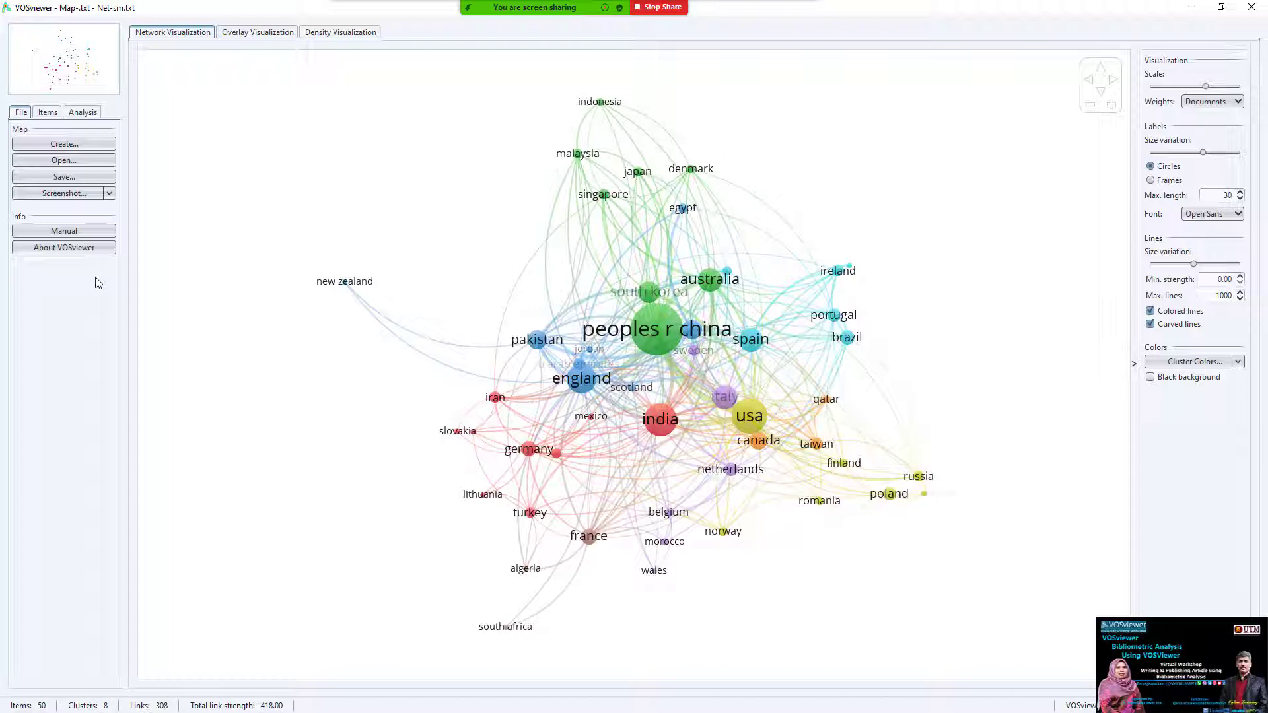
Bring up the Data Collection Methods slide in PowerPoint and underline 'Central' and the search terms
{"action": "key", "text": "alt+Tab"}
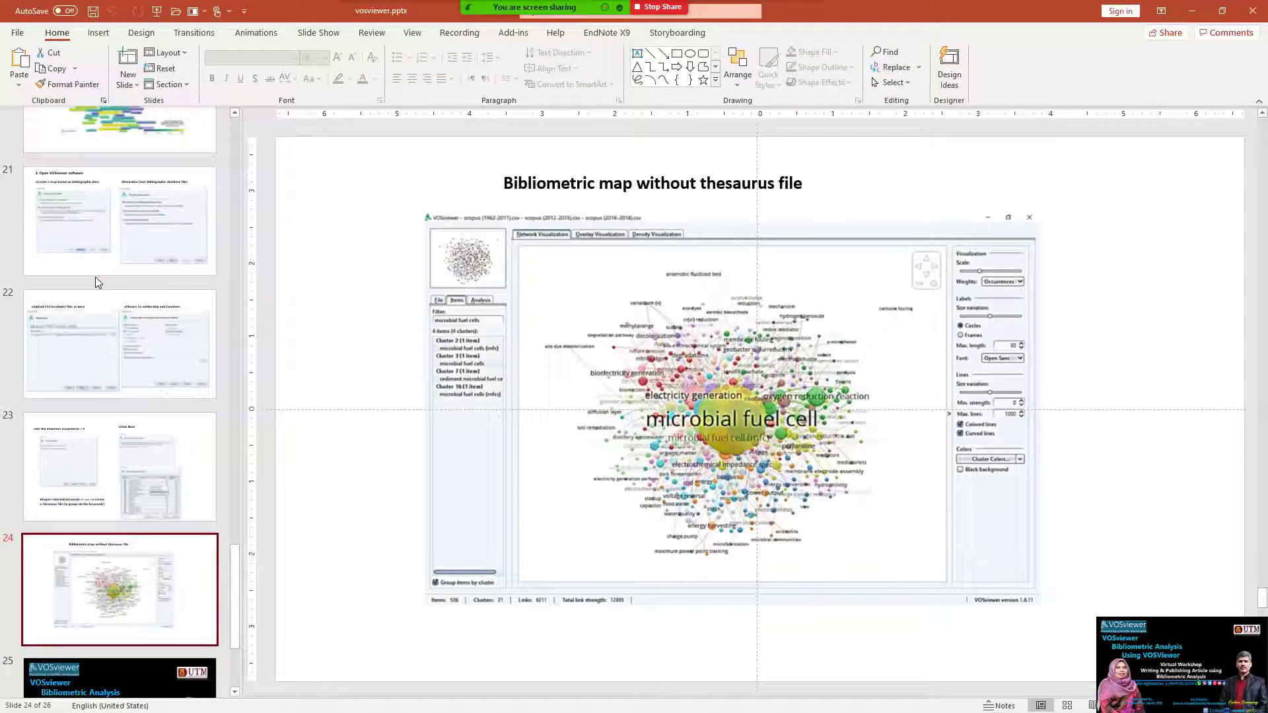
{"action": "scroll", "coordinate": [523, 453], "scroll_direction": "up", "scroll_amount": 16}
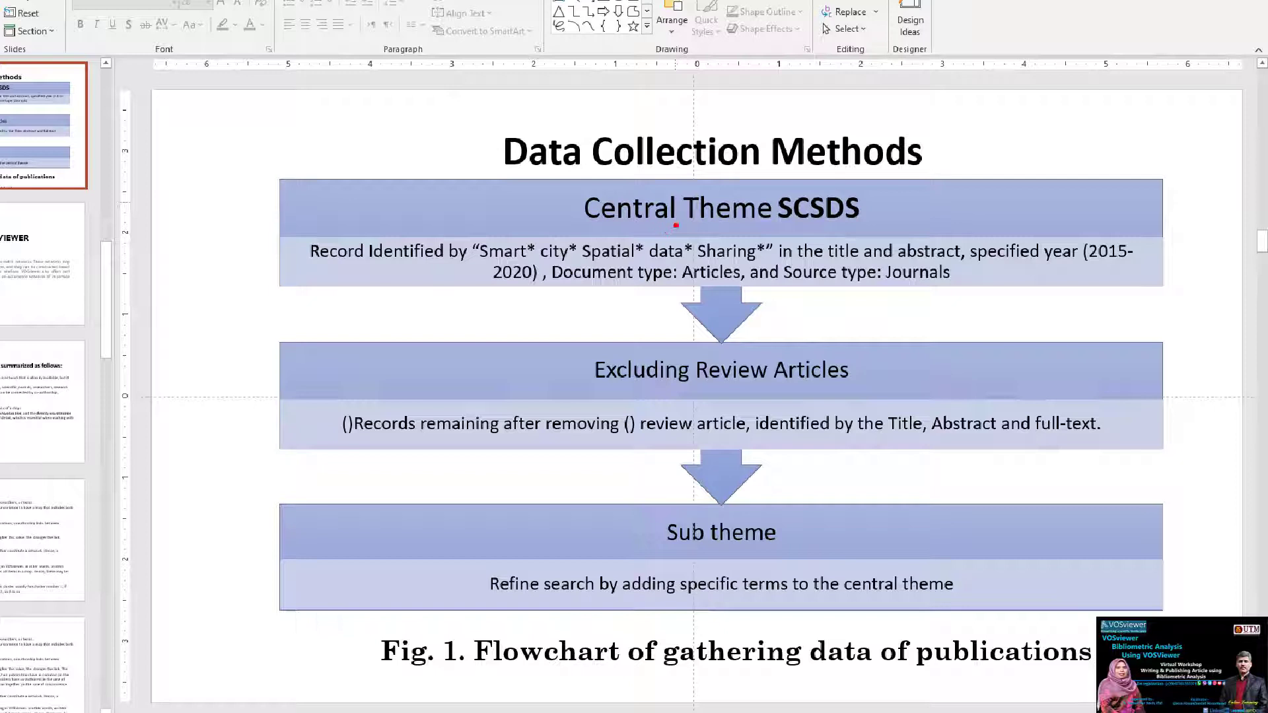
{"action": "left_click_drag", "start_coordinate": [676, 225], "coordinate": [593, 231]}
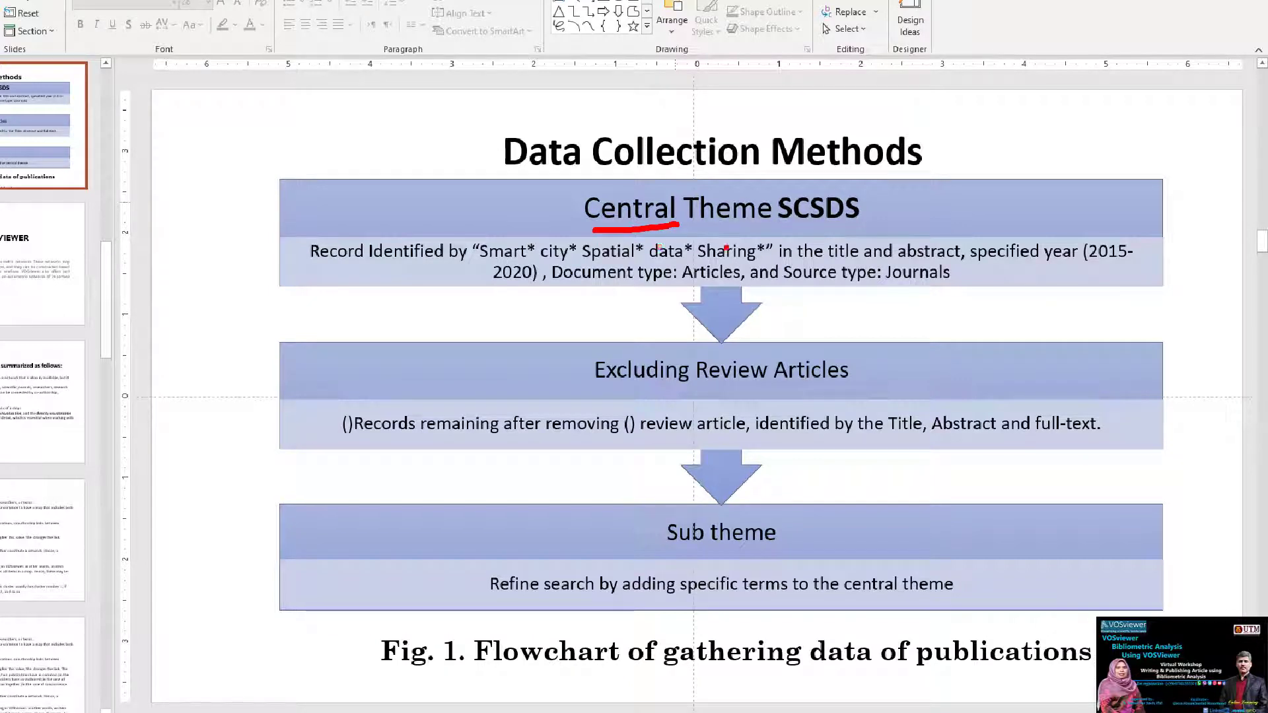
{"action": "left_click_drag", "start_coordinate": [500, 266], "coordinate": [675, 258]}
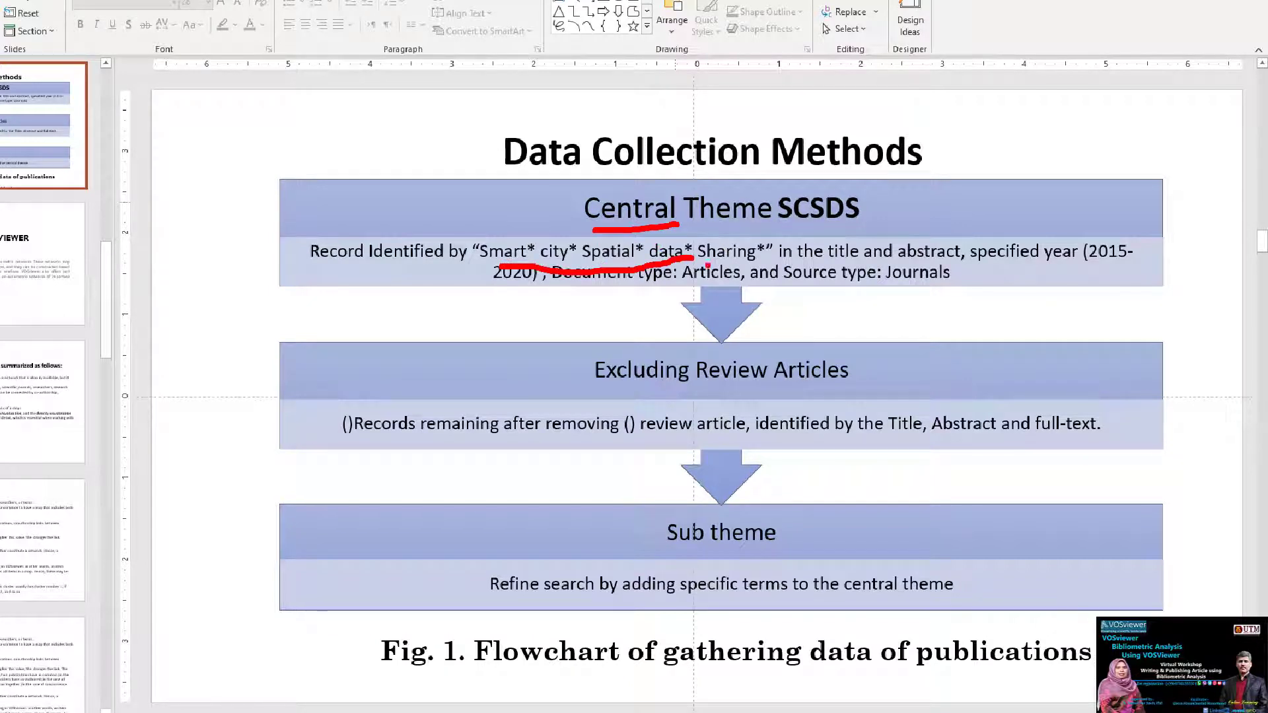
Circle the Excluding Review Articles, Sub theme and title, then clear the ink and return to VOSviewer
{"action": "mouse_move", "coordinate": [577, 362]}
{"action": "left_mouse_down"}
{"action": "mouse_move", "coordinate": [681, 318]}
{"action": "mouse_move", "coordinate": [780, 327]}
{"action": "mouse_move", "coordinate": [864, 363]}
{"action": "mouse_move", "coordinate": [634, 389]}
{"action": "left_mouse_up"}
{"action": "mouse_move", "coordinate": [621, 525]}
{"action": "left_mouse_down"}
{"action": "mouse_move", "coordinate": [756, 504]}
{"action": "mouse_move", "coordinate": [761, 548]}
{"action": "mouse_move", "coordinate": [709, 548]}
{"action": "left_mouse_up"}
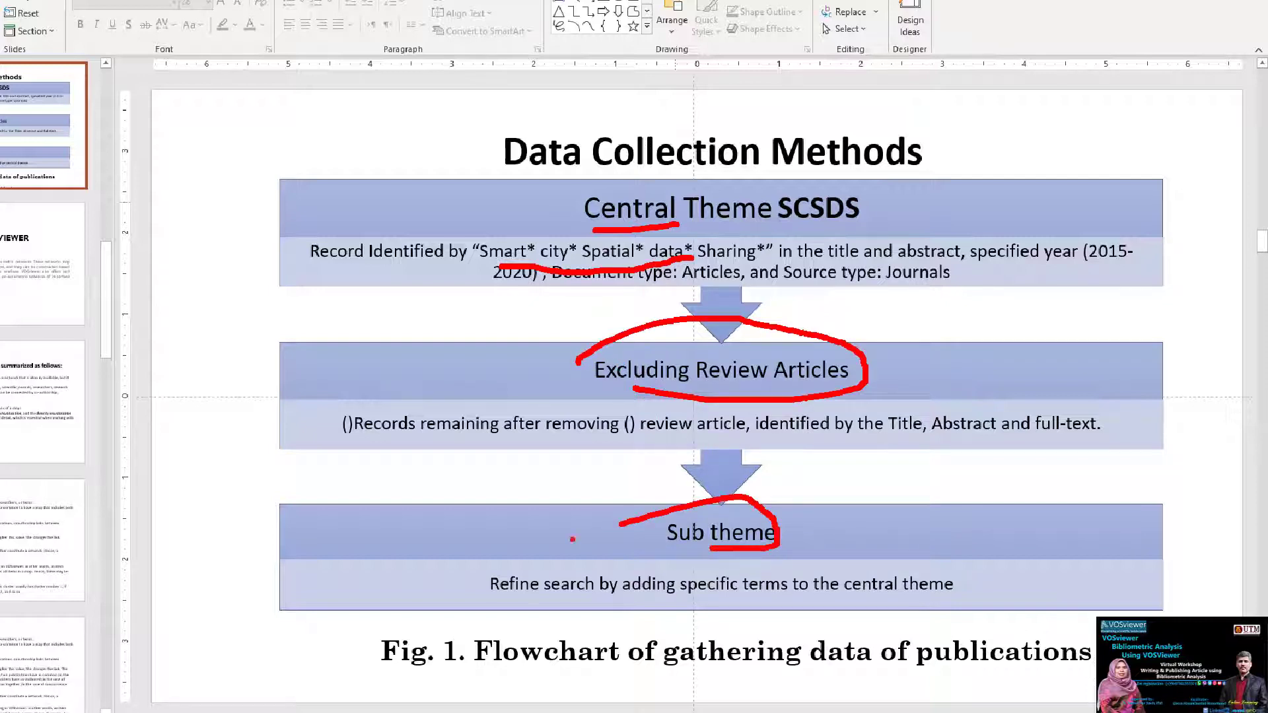
{"action": "mouse_move", "coordinate": [905, 124]}
{"action": "left_mouse_down"}
{"action": "mouse_move", "coordinate": [699, 92]}
{"action": "mouse_move", "coordinate": [564, 97]}
{"action": "mouse_move", "coordinate": [482, 119]}
{"action": "mouse_move", "coordinate": [485, 174]}
{"action": "mouse_move", "coordinate": [637, 199]}
{"action": "mouse_move", "coordinate": [871, 190]}
{"action": "mouse_move", "coordinate": [929, 173]}
{"action": "mouse_move", "coordinate": [931, 122]}
{"action": "left_mouse_up"}
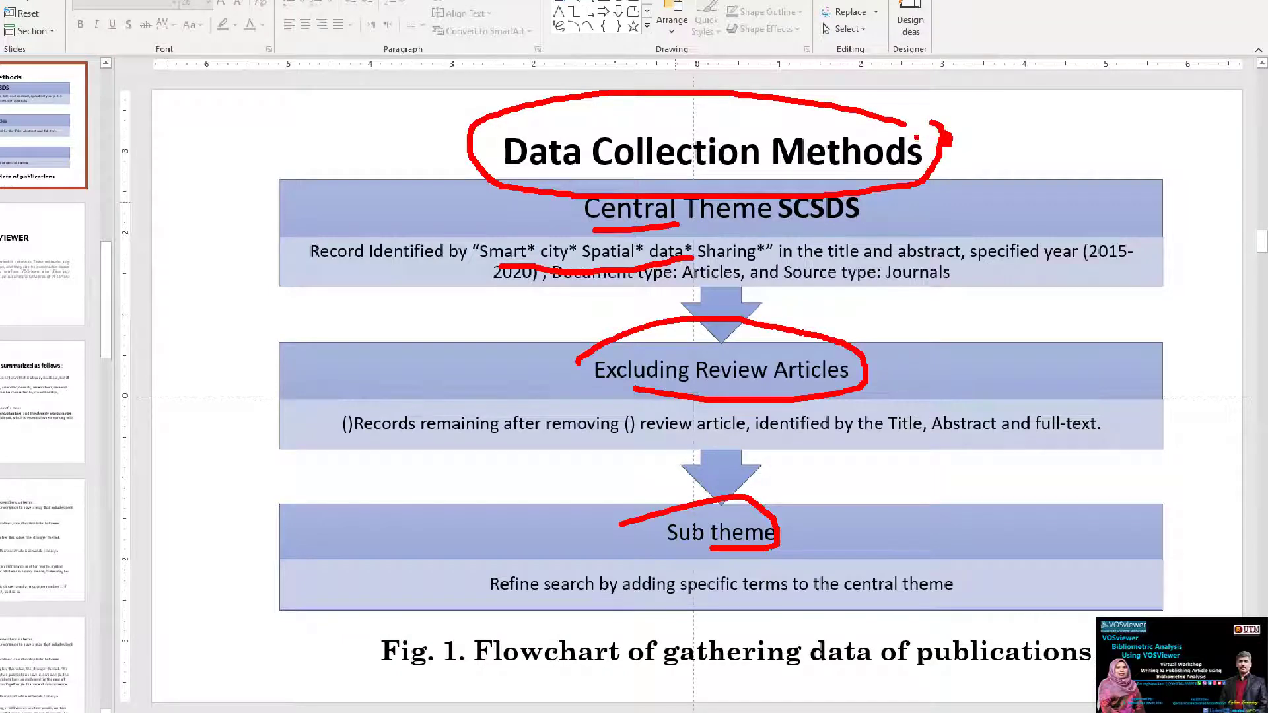
{"action": "key", "text": "Escape"}
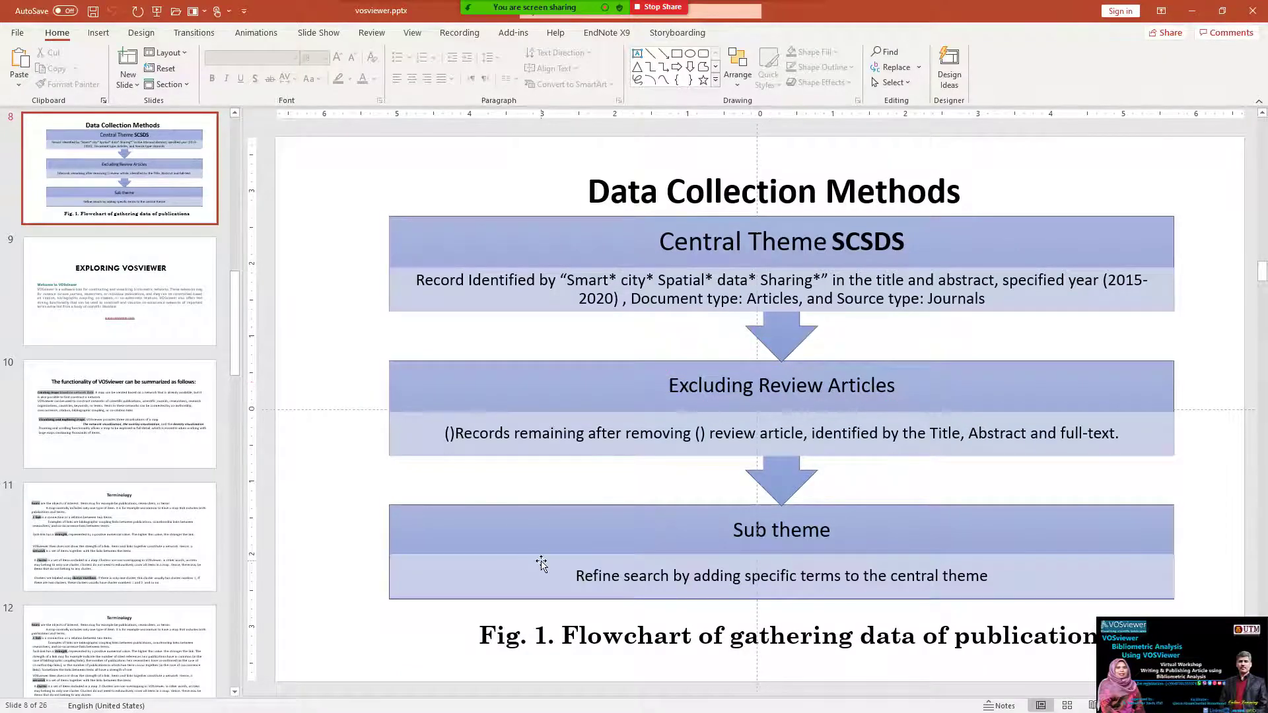
{"action": "key", "text": "alt+Tab"}
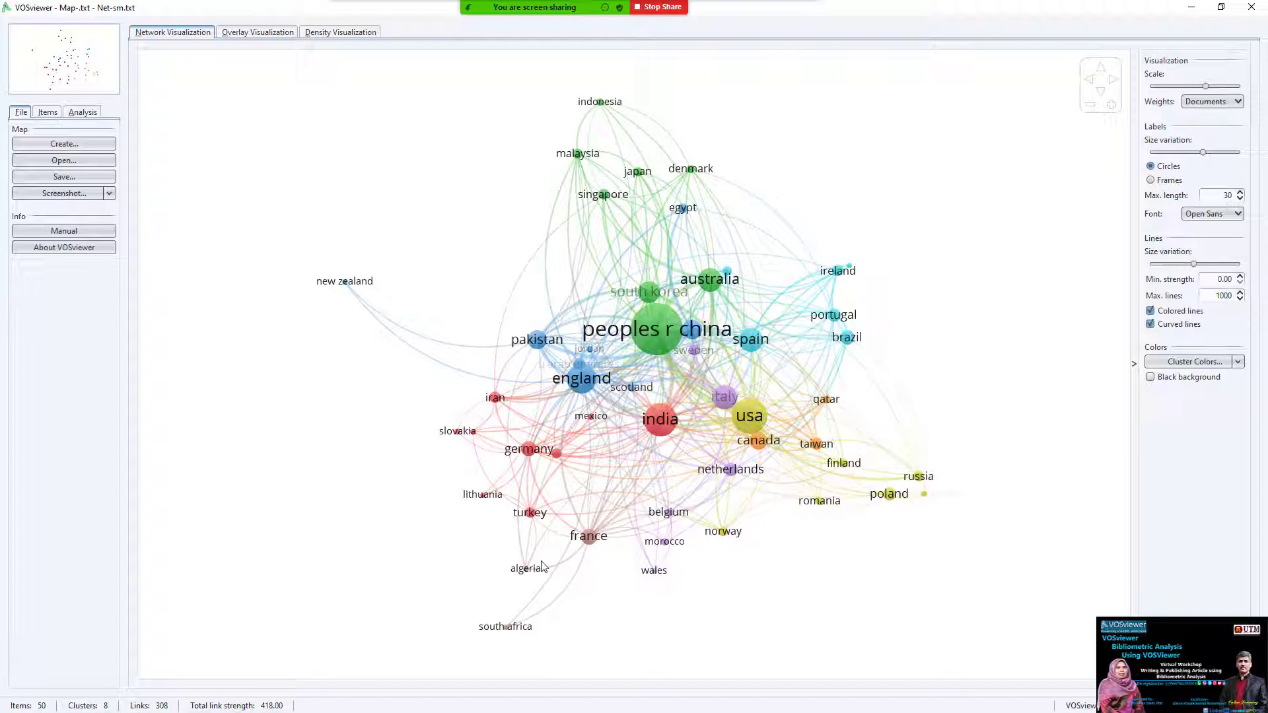